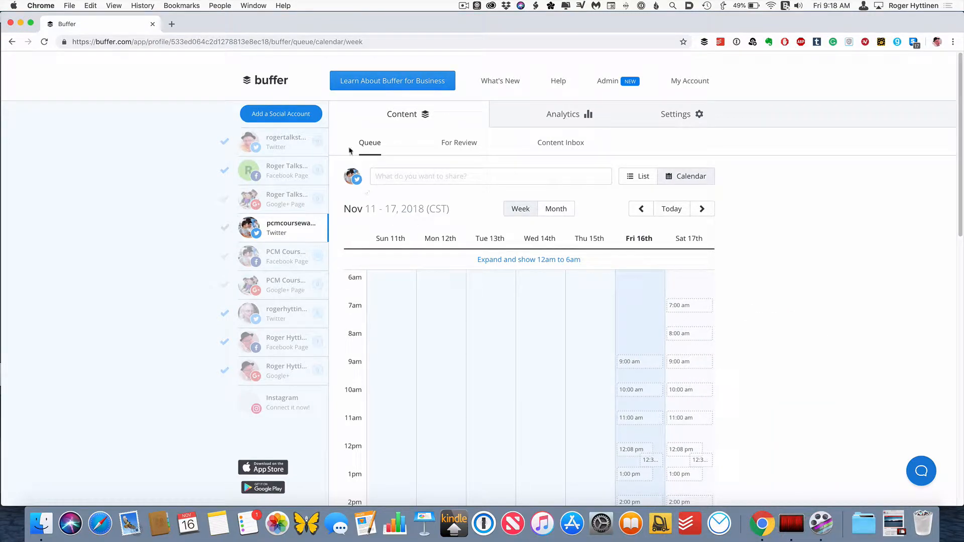
# - Review the social network types available for connecting a new account, then return to the dashboard
pyautogui.click(293, 119)
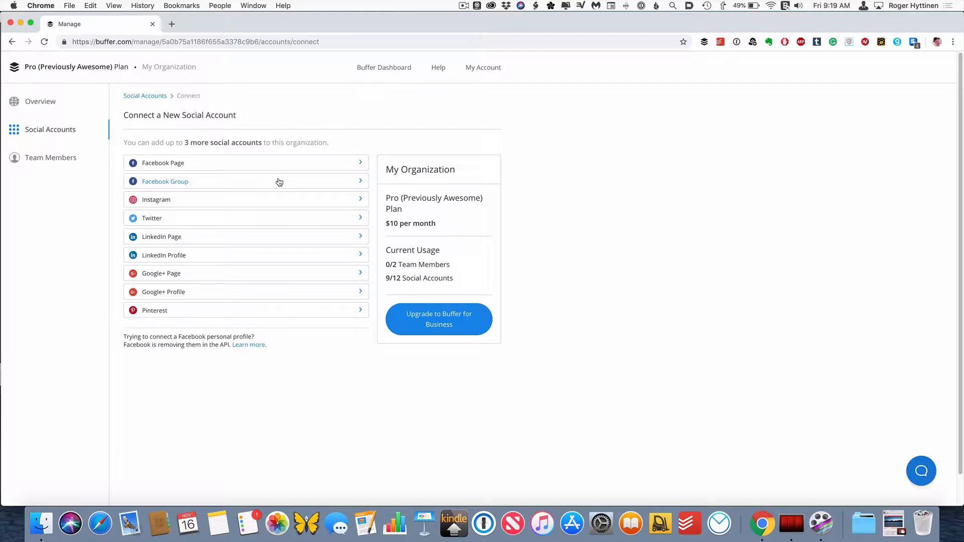
pyautogui.scroll(-1, 269, 180)
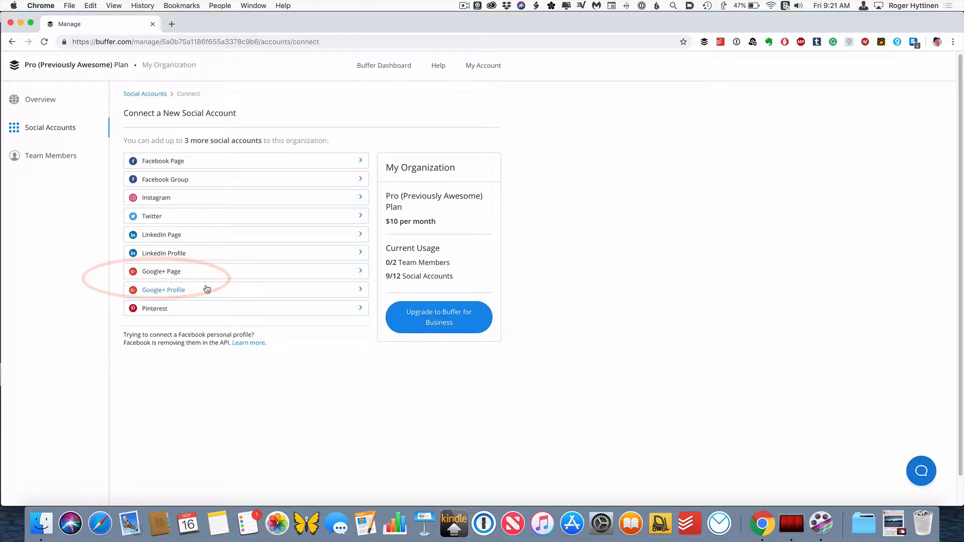
pyautogui.click(12, 42)
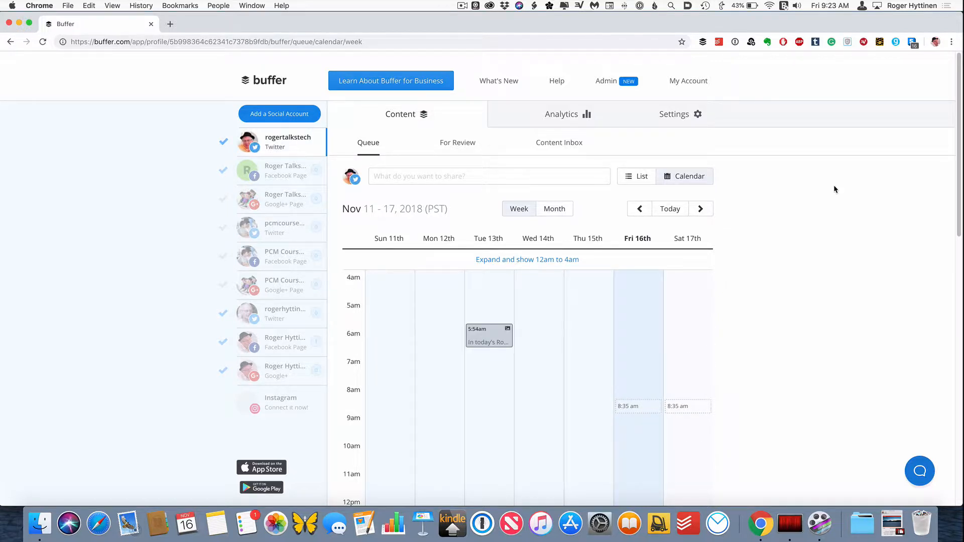
# - Open the posting schedule settings and compare the Twitter profile's schedule with the Google+ page's schedule
pyautogui.click(677, 112)
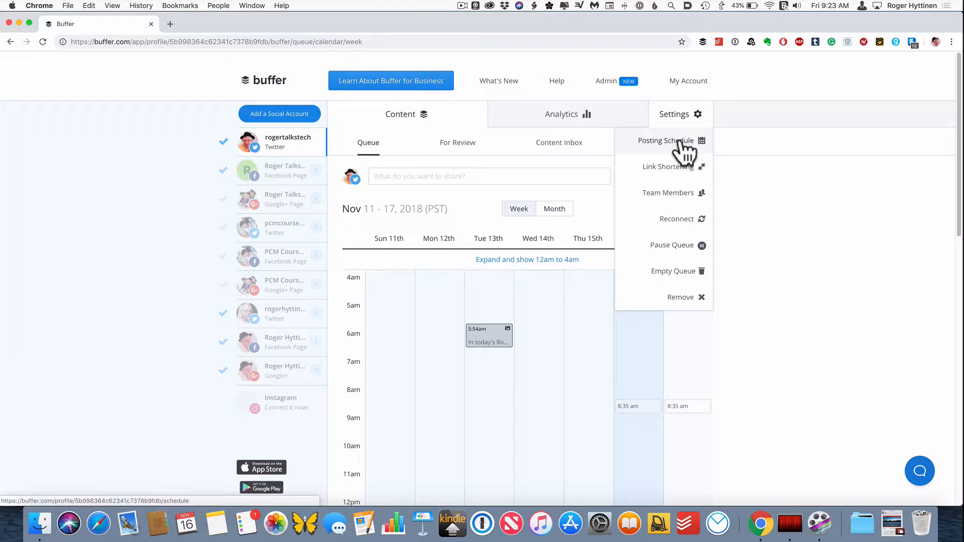
pyautogui.click(681, 141)
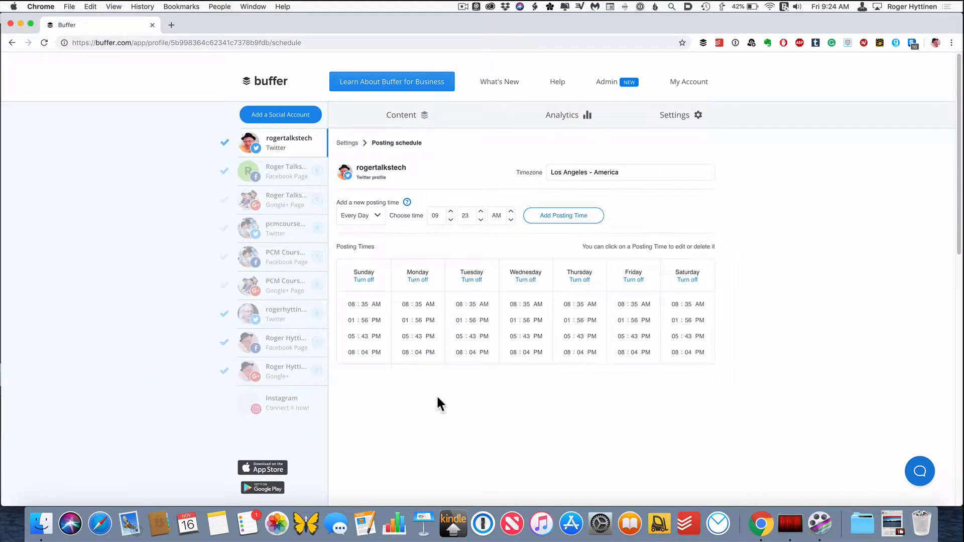
pyautogui.click(294, 203)
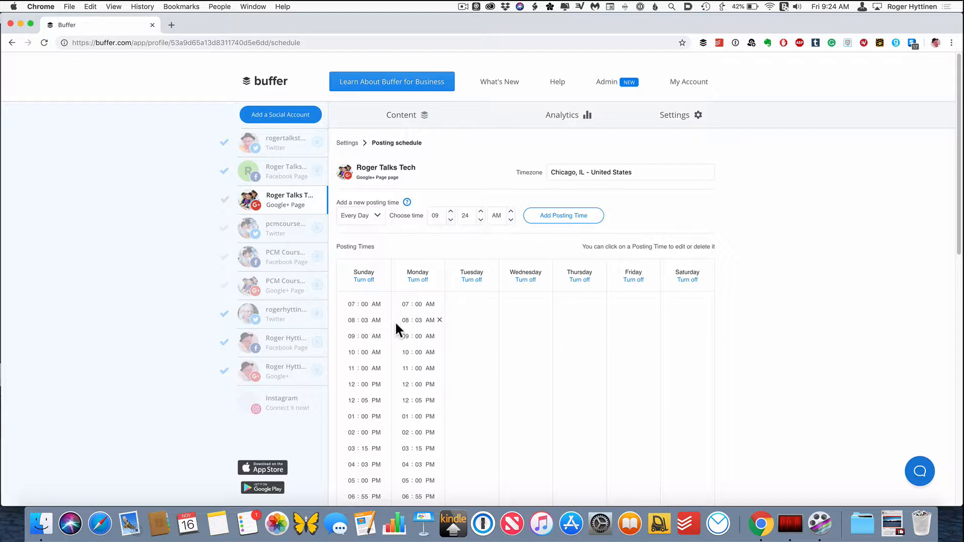
pyautogui.click(289, 142)
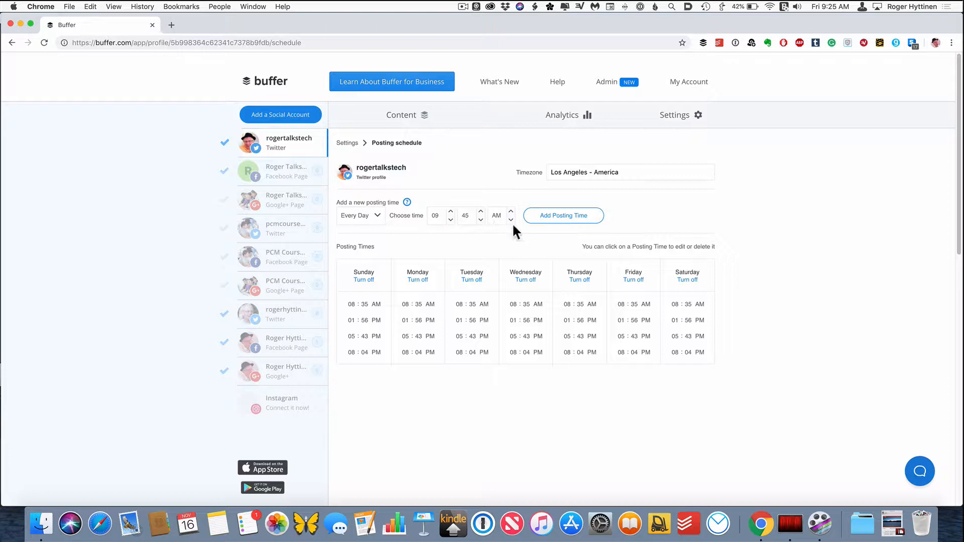
# - Add a Monday-only posting time at 10:45 AM to the Twitter profile's schedule
pyautogui.click(376, 217)
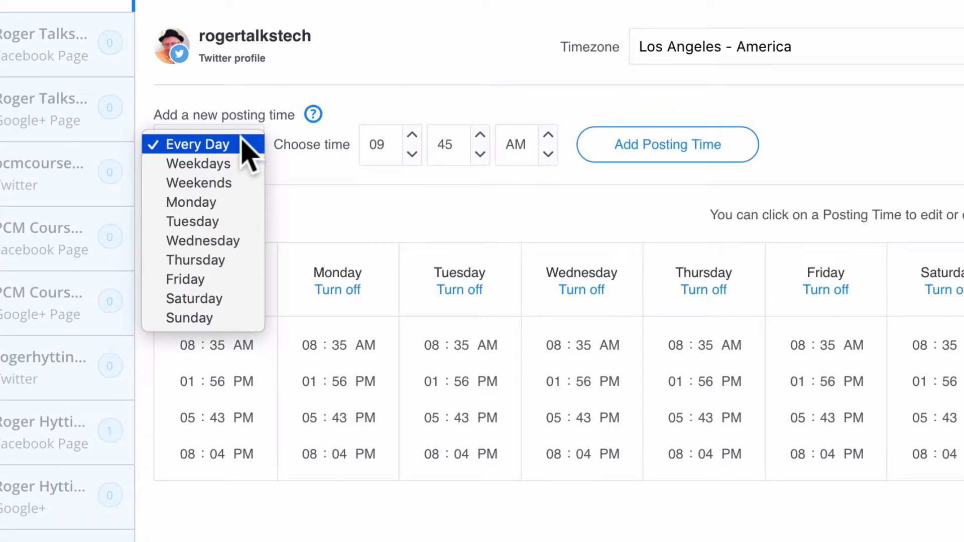
pyautogui.click(236, 202)
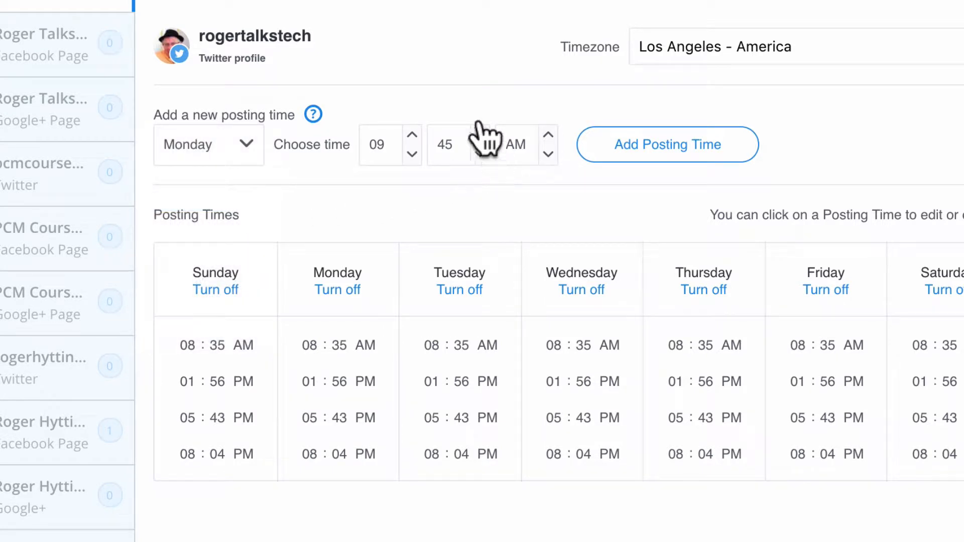
pyautogui.click(410, 156)
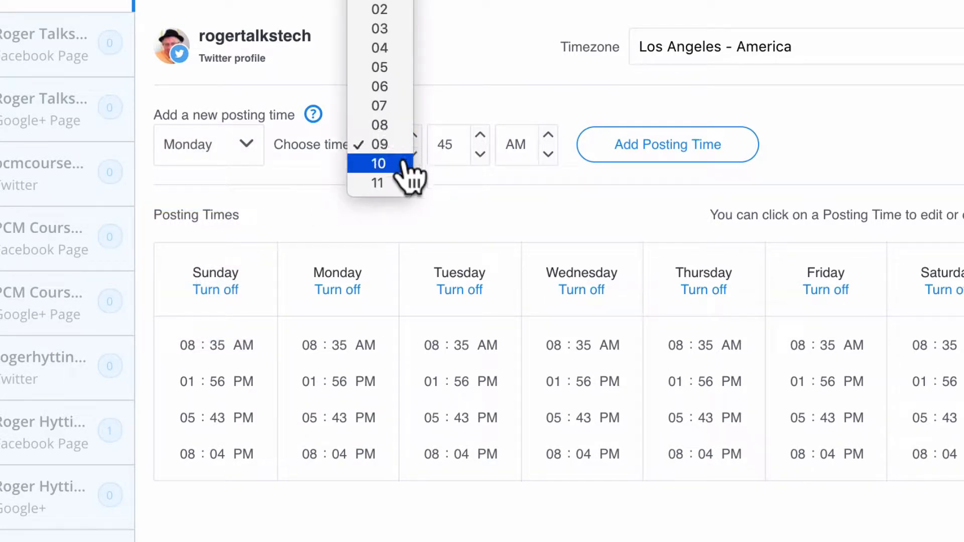
pyautogui.click(392, 164)
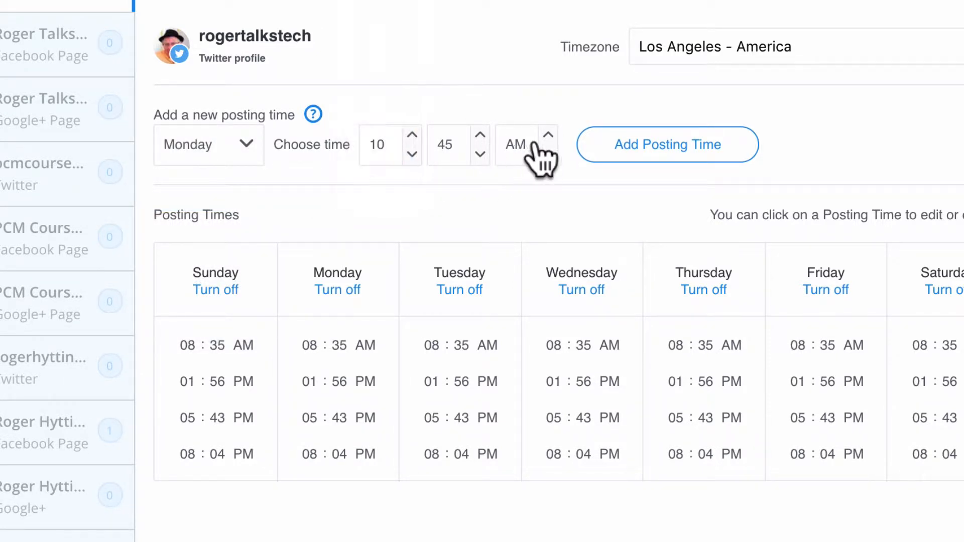
pyautogui.click(636, 146)
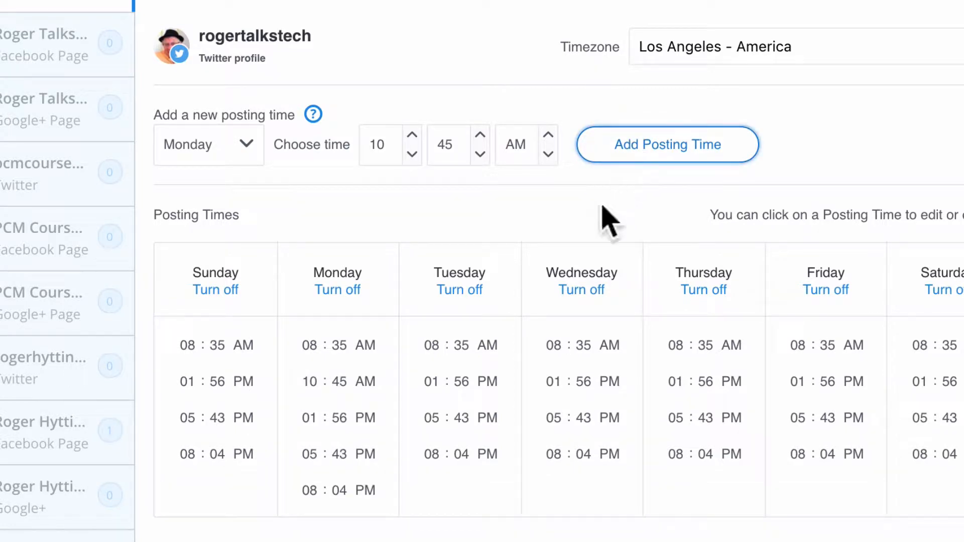
# - Add a weekdays posting time at 01:45 PM and remove Monday's 05:43 PM slot
pyautogui.moveTo(370, 384)
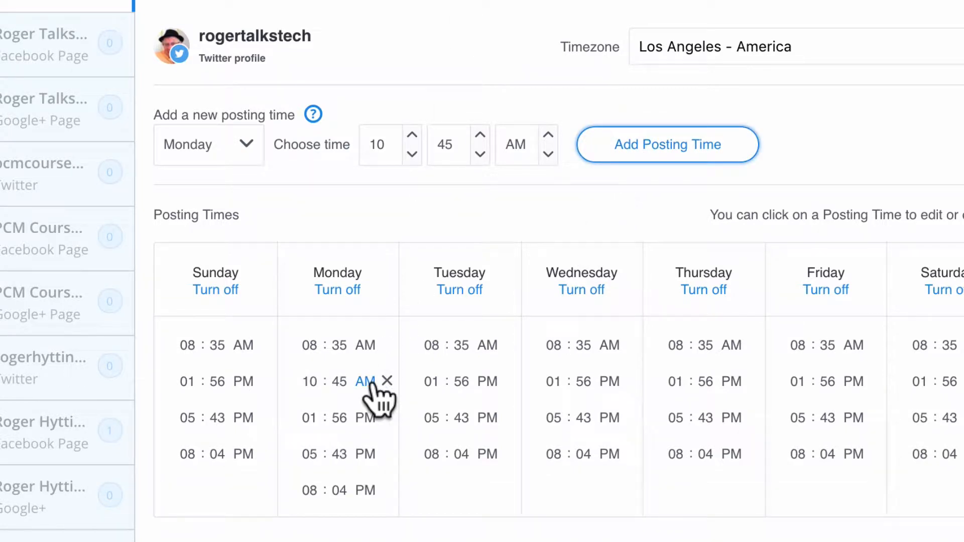
pyautogui.click(249, 146)
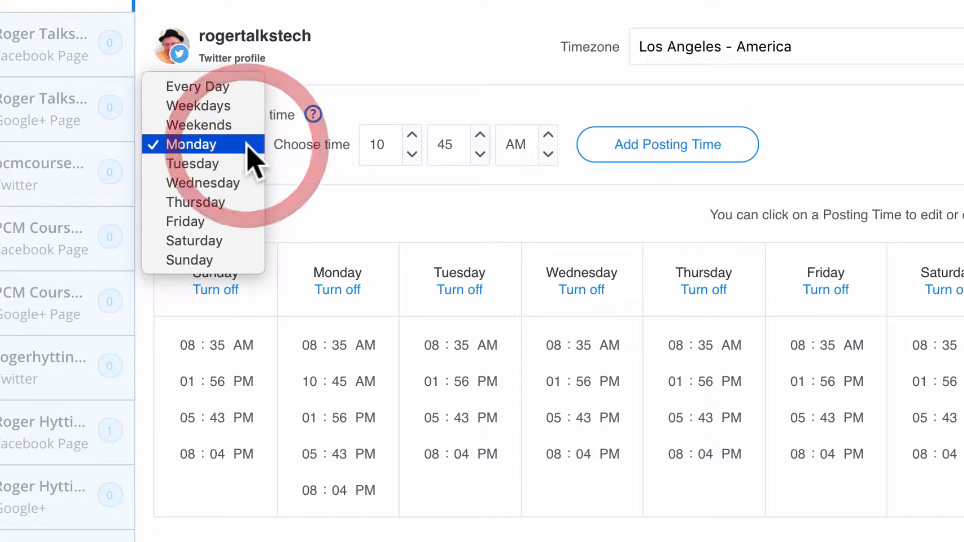
pyautogui.click(247, 106)
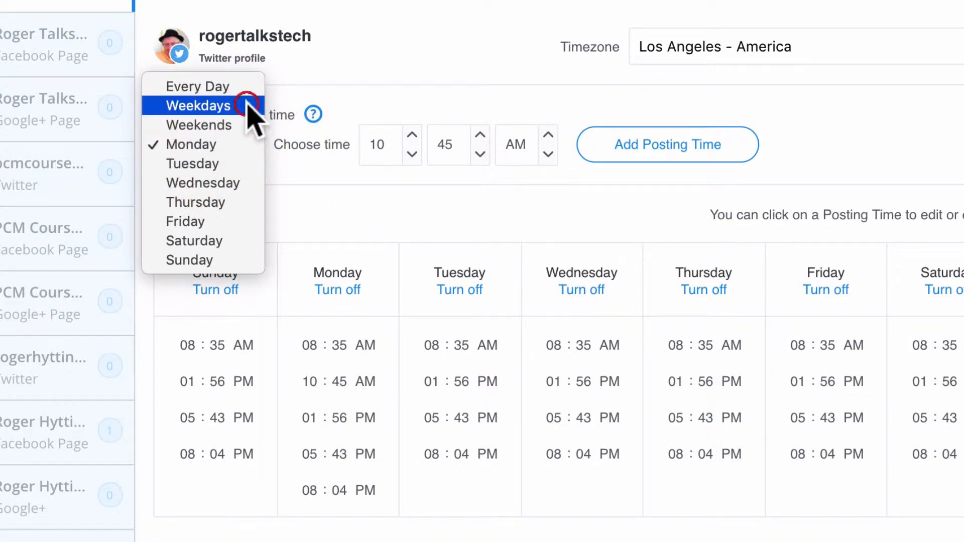
pyautogui.click(413, 160)
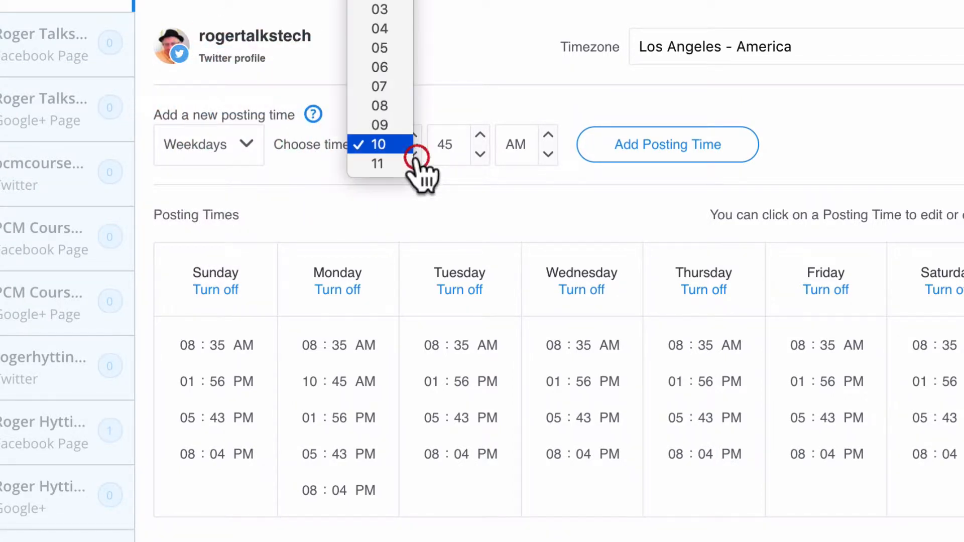
pyautogui.click(402, 5)
pyautogui.click(548, 150)
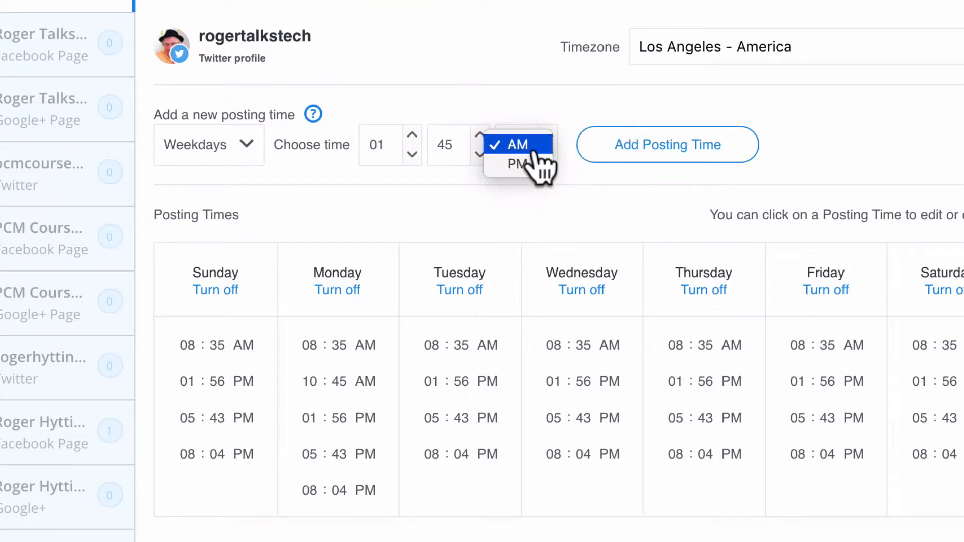
pyautogui.click(525, 165)
pyautogui.click(637, 150)
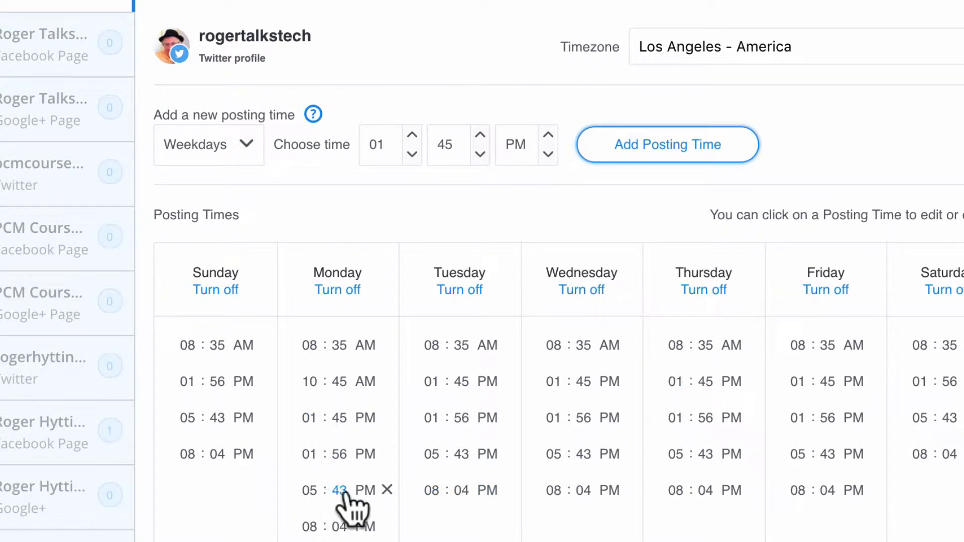
pyautogui.click(386, 491)
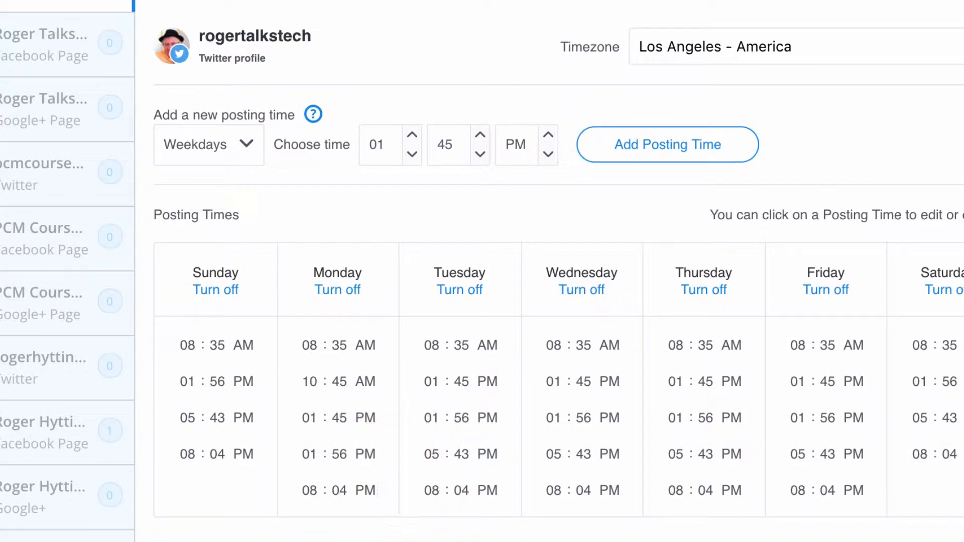
# - Set the profile's timezone to Chicago, IL - United States
pyautogui.click(836, 44)
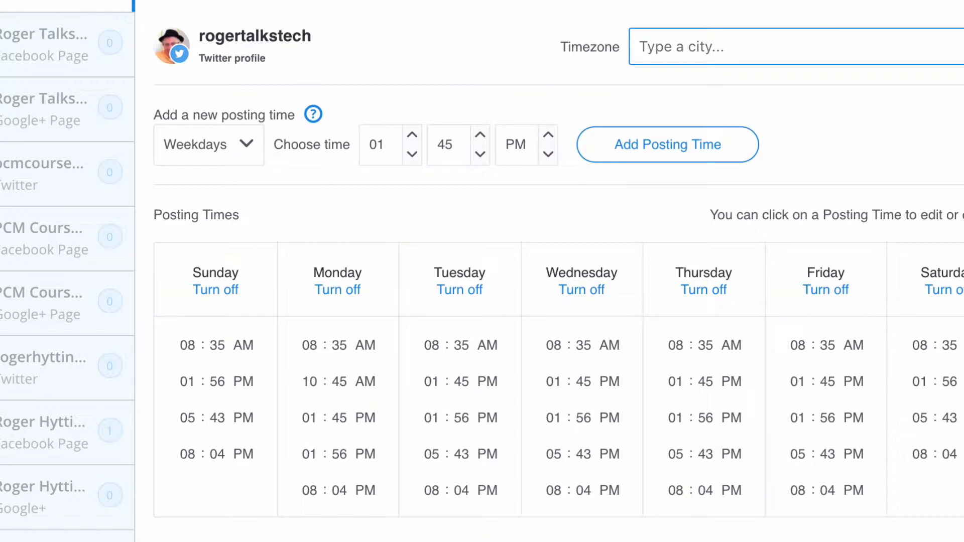
pyautogui.write('ch')
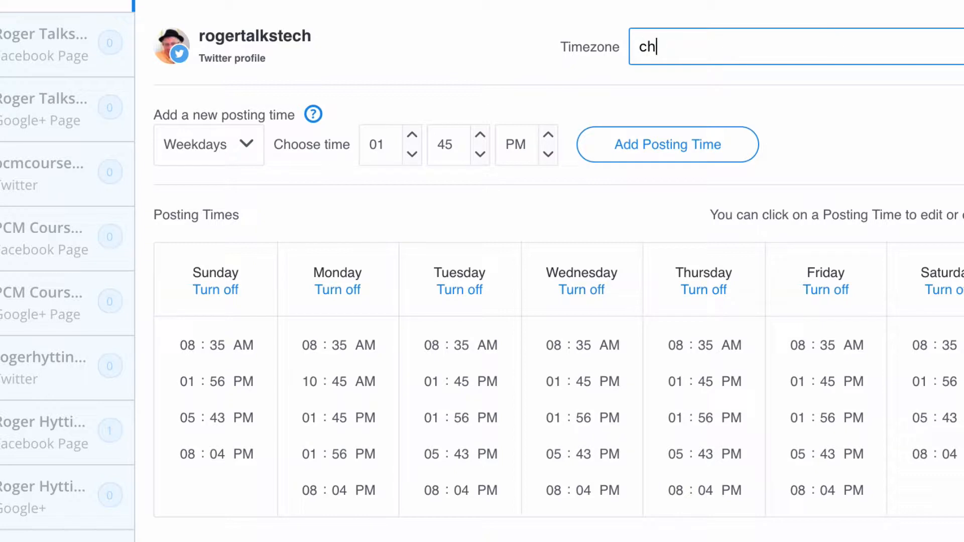
pyautogui.write('icago')
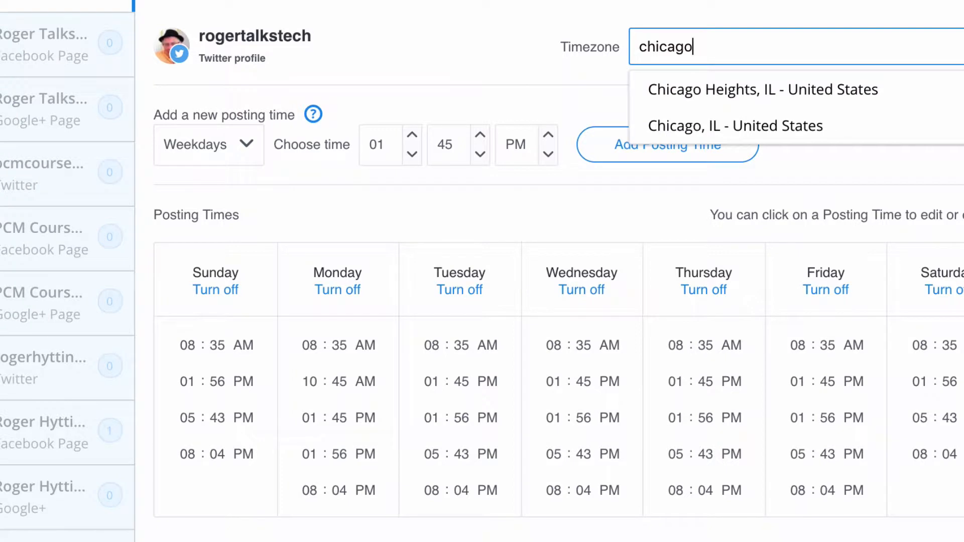
pyautogui.click(758, 127)
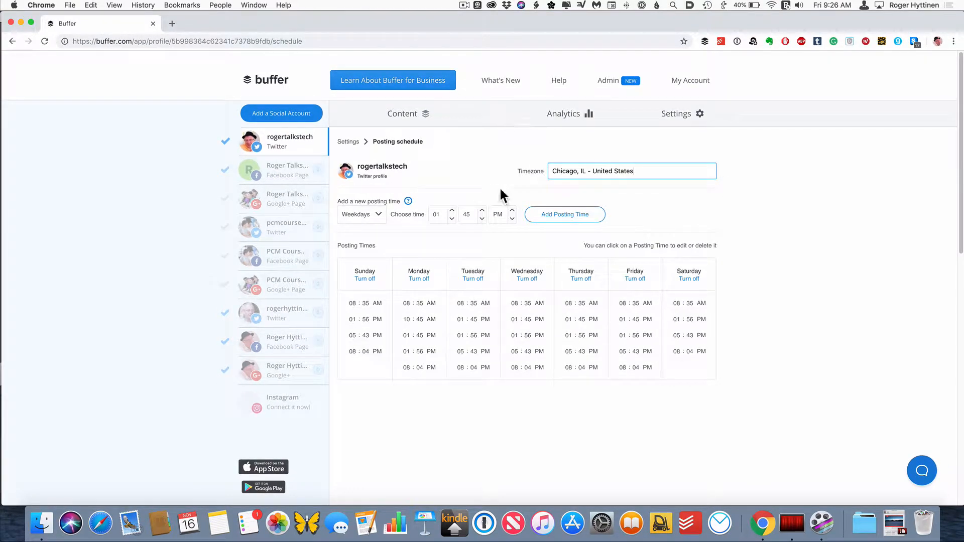
# - Open a new post in the Content queue composer and add the Facebook and Google+ pages as recipients
pyautogui.click(411, 119)
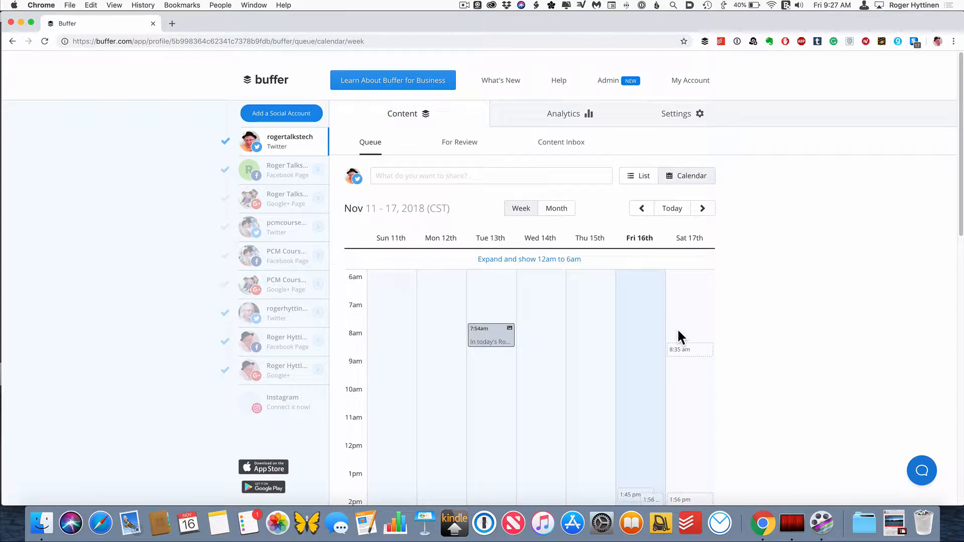
pyautogui.click(412, 177)
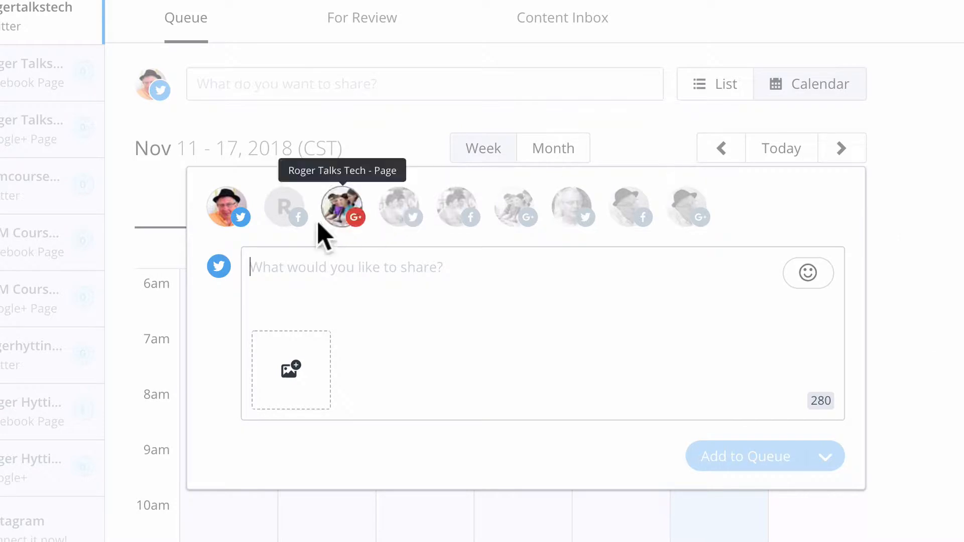
pyautogui.click(300, 225)
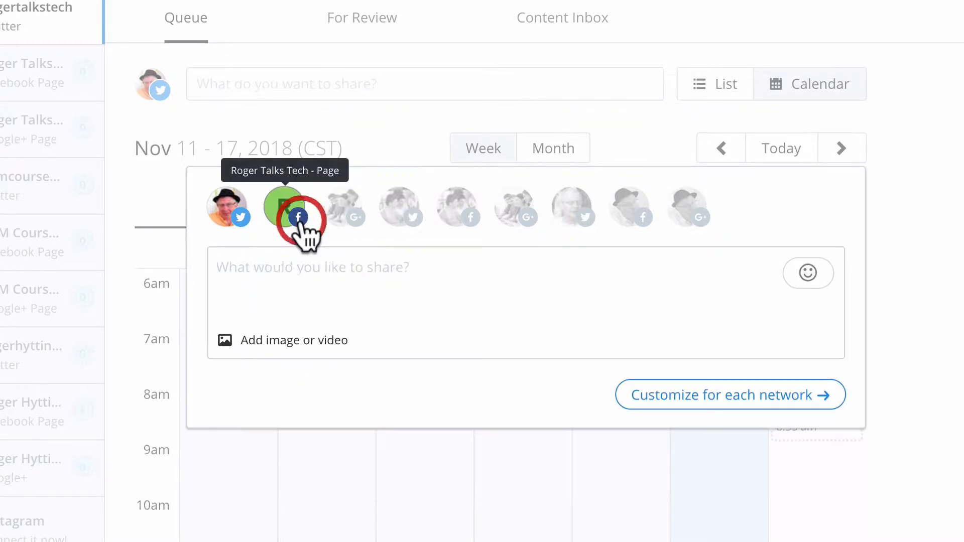
pyautogui.click(348, 222)
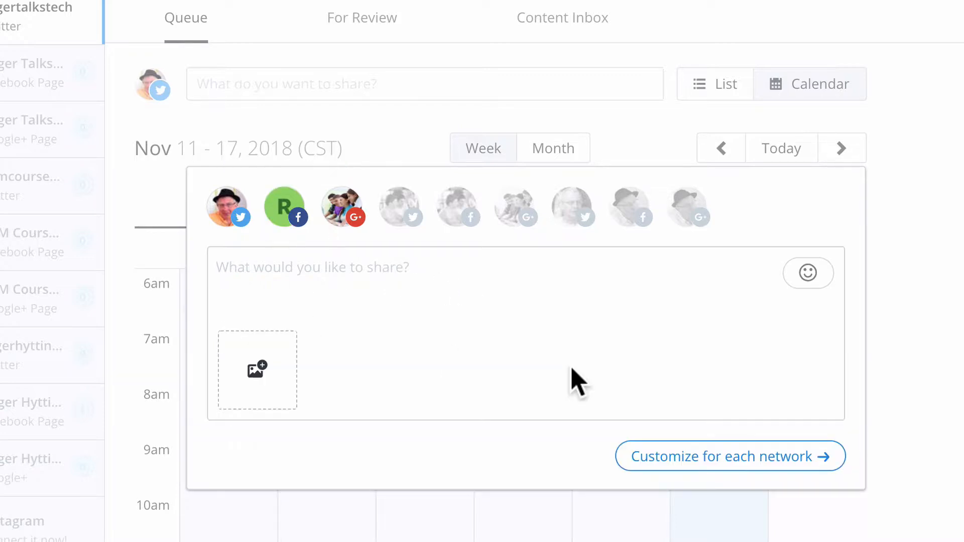
pyautogui.click(255, 371)
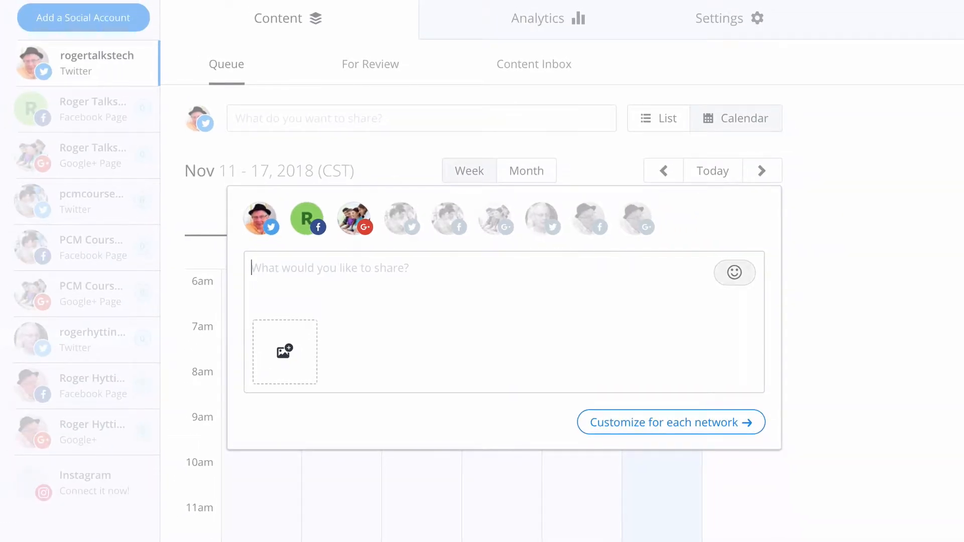
# - Insert a top hat emoji at the start of the post text
pyautogui.click(735, 272)
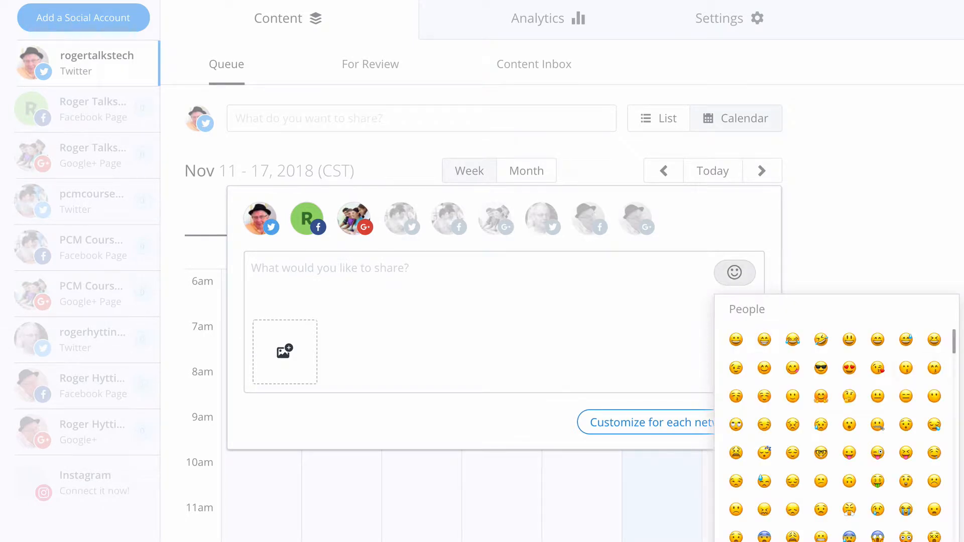
pyautogui.click(958, 341)
pyautogui.moveTo(958, 341); pyautogui.dragTo(945, 405)
pyautogui.scroll(-15, 851, 440)
pyautogui.scroll(-10, 851, 442)
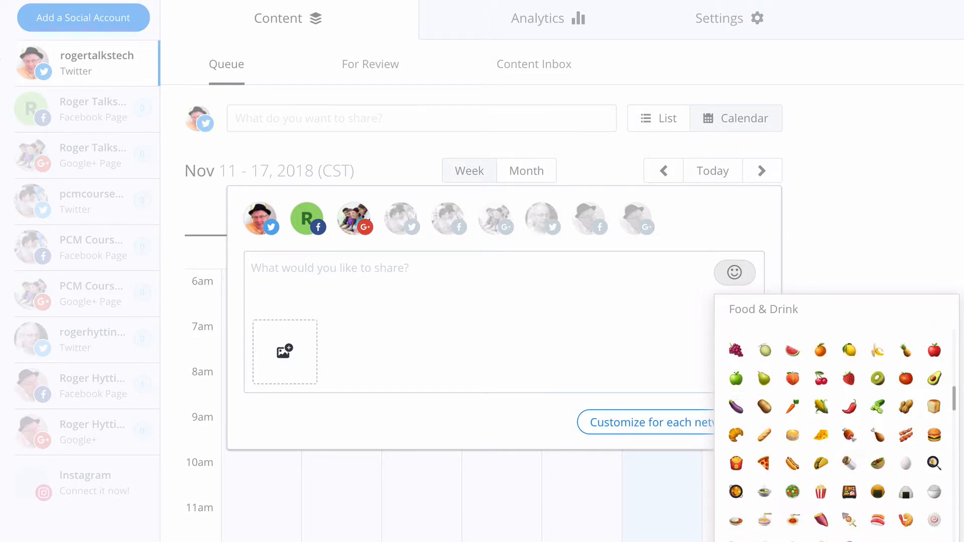
pyautogui.scroll(15, 851, 441)
pyautogui.click(792, 401)
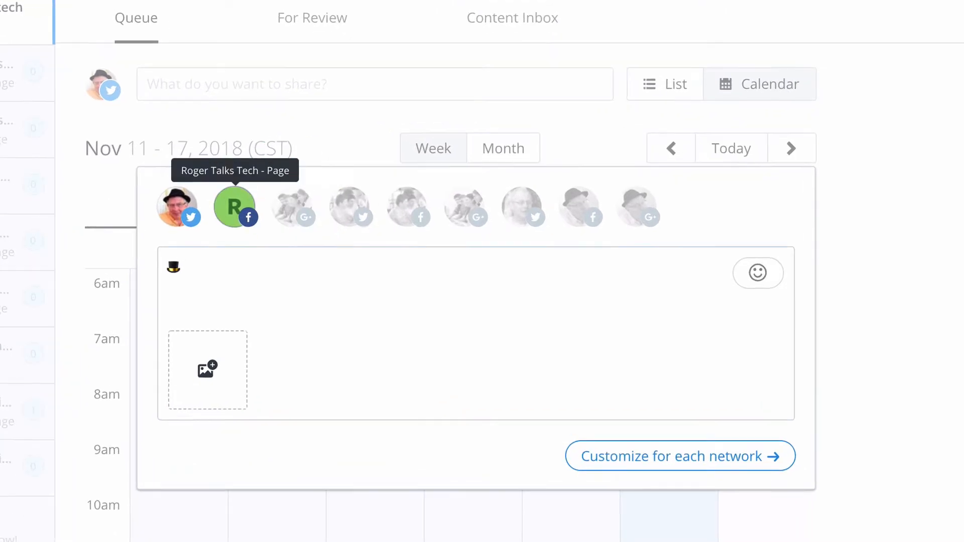
# - Remove the Facebook page from the recipients and write the post text "This is a test post"
pyautogui.click(235, 206)
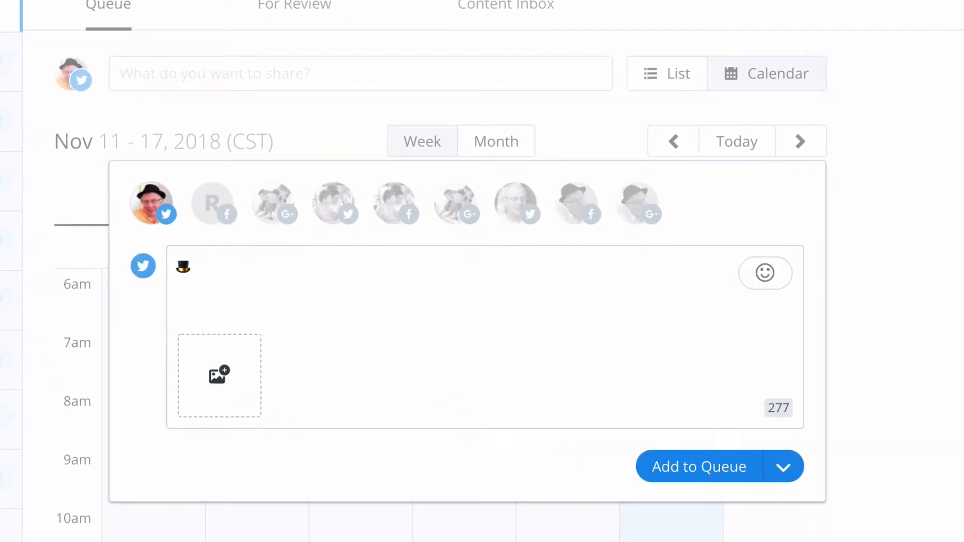
pyautogui.write('This is a test post')
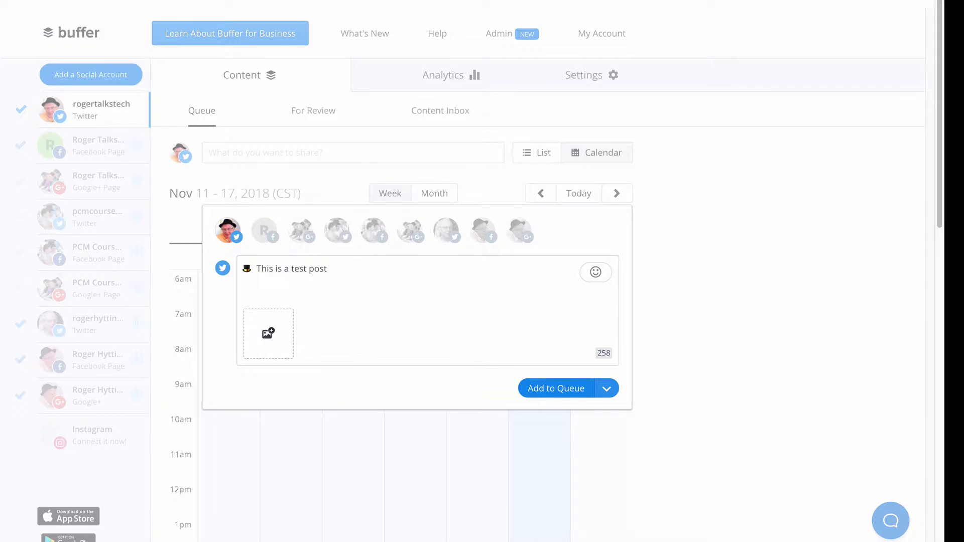
# - Schedule the test post for November 27, 2018 at 07:29 am
pyautogui.click(607, 388)
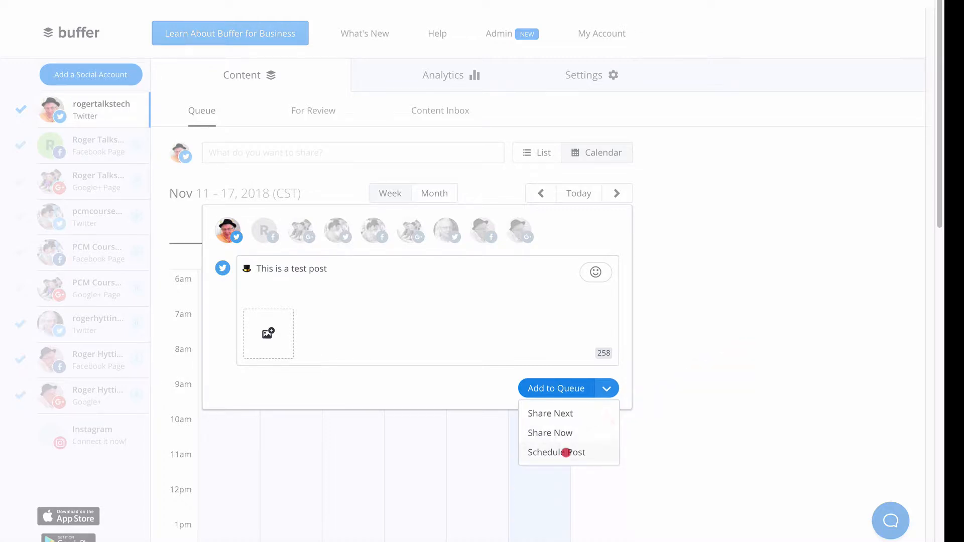
pyautogui.click(565, 452)
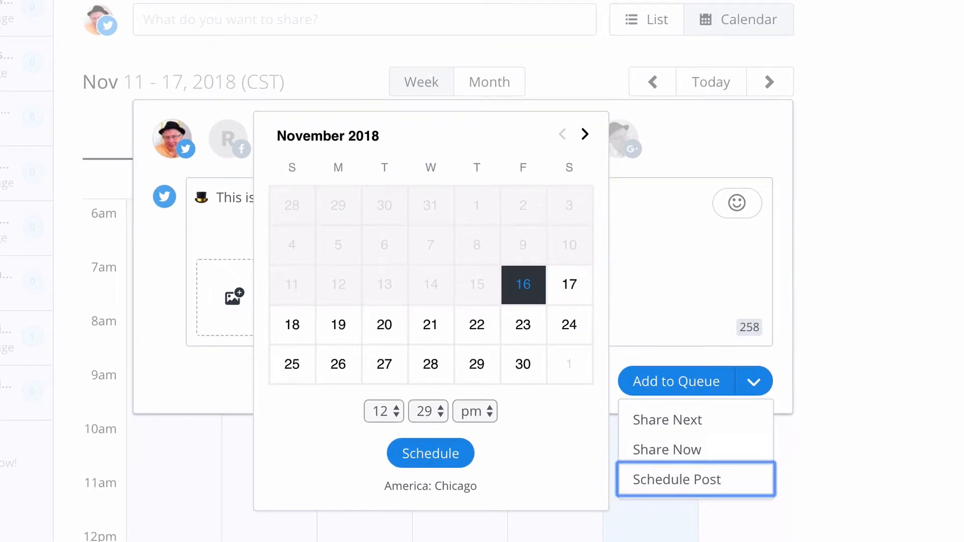
pyautogui.click(384, 364)
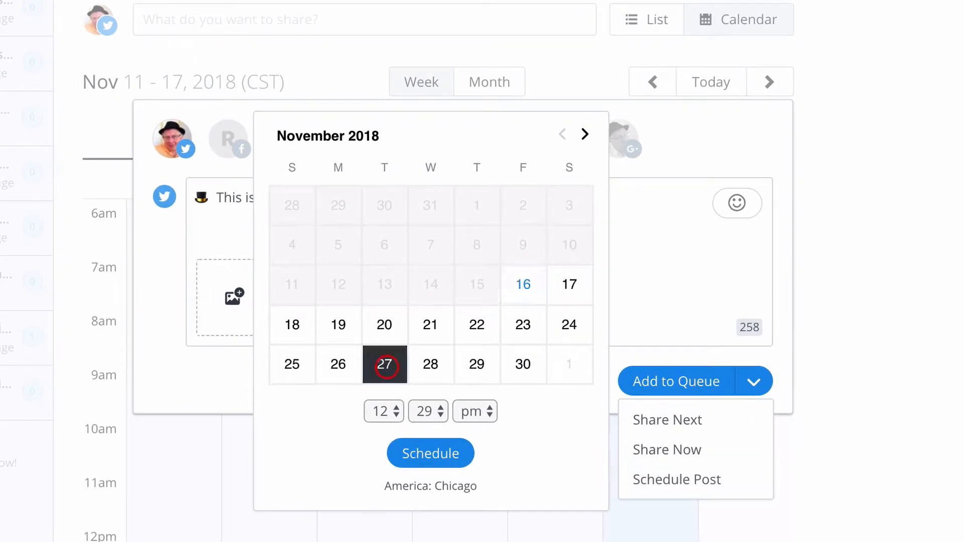
pyautogui.click(387, 410)
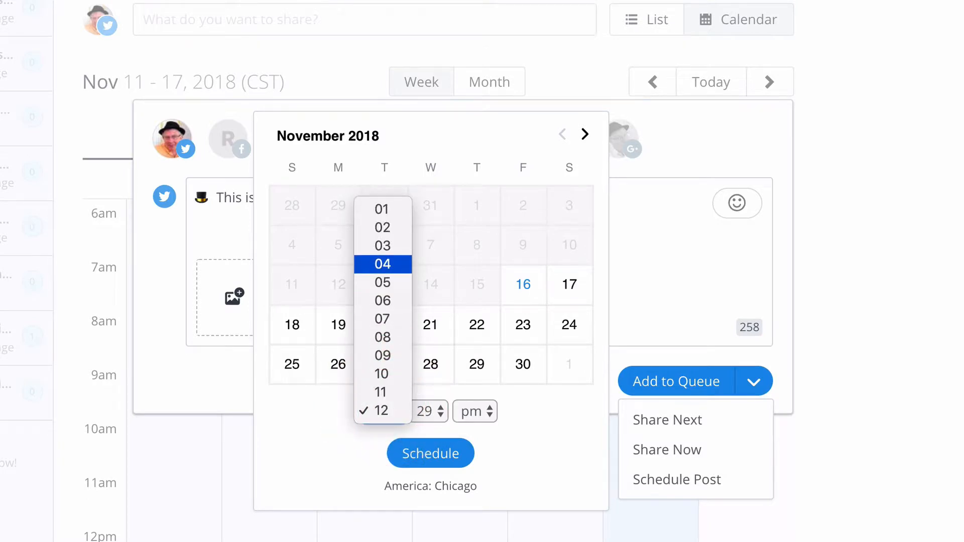
pyautogui.click(390, 321)
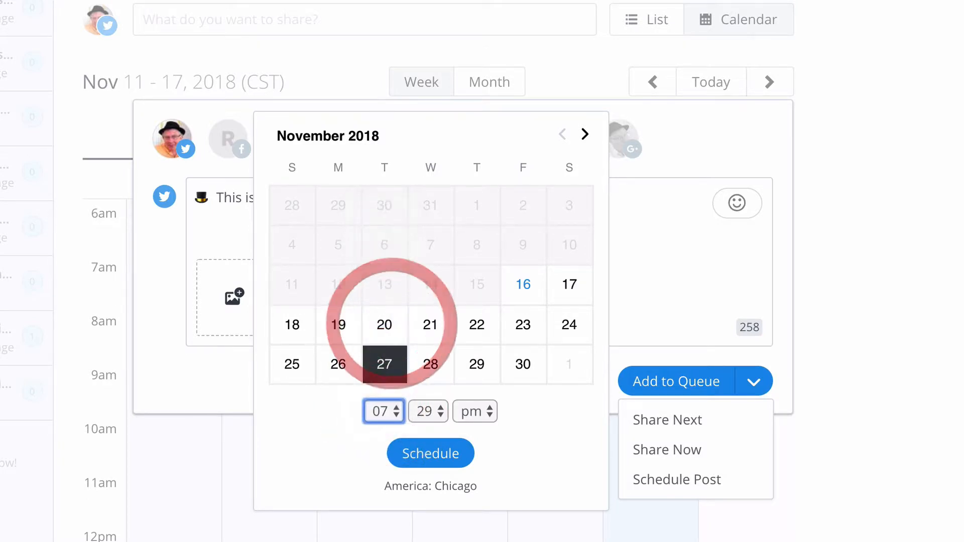
pyautogui.click(475, 412)
pyautogui.click(472, 393)
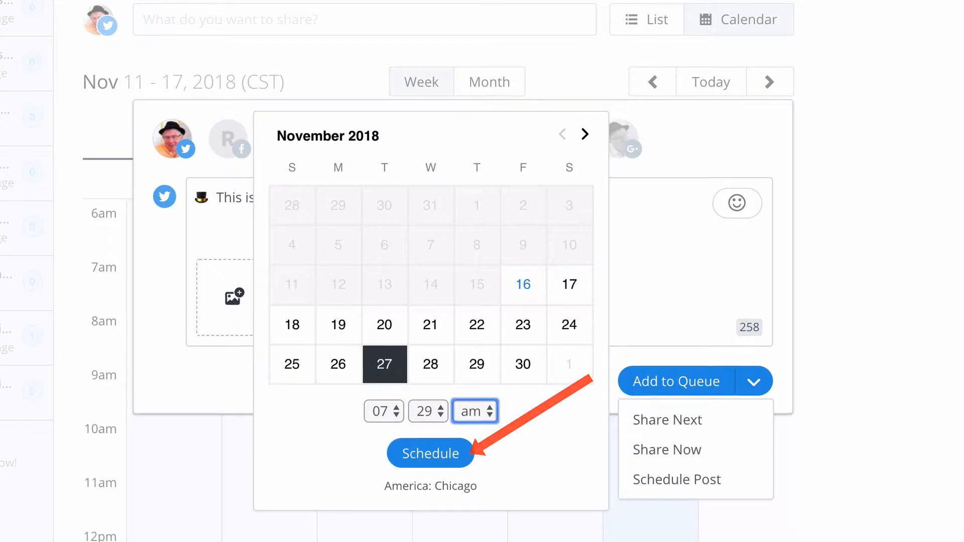
pyautogui.click(483, 467)
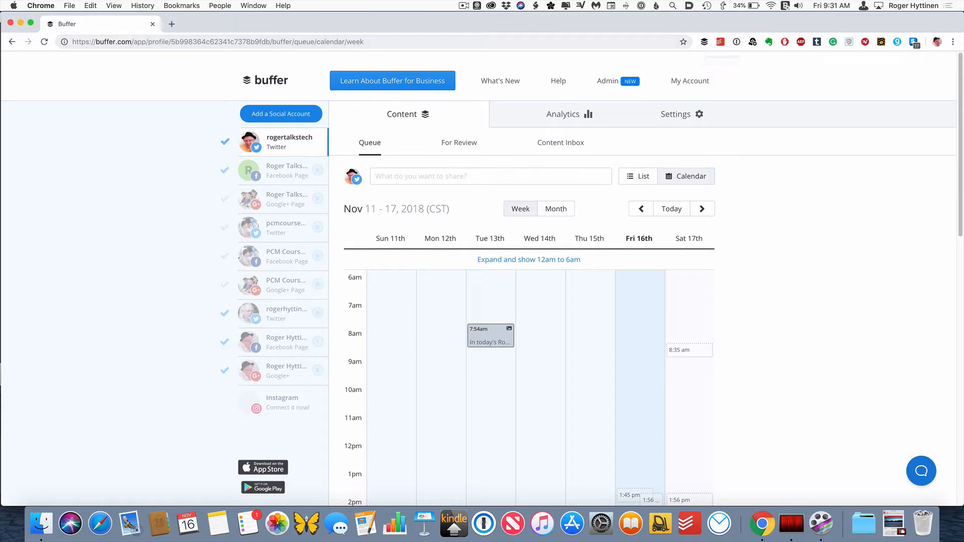
# - Go to engadget.com and open the Apple Mac Mini review (2018) article
pyautogui.click(577, 42)
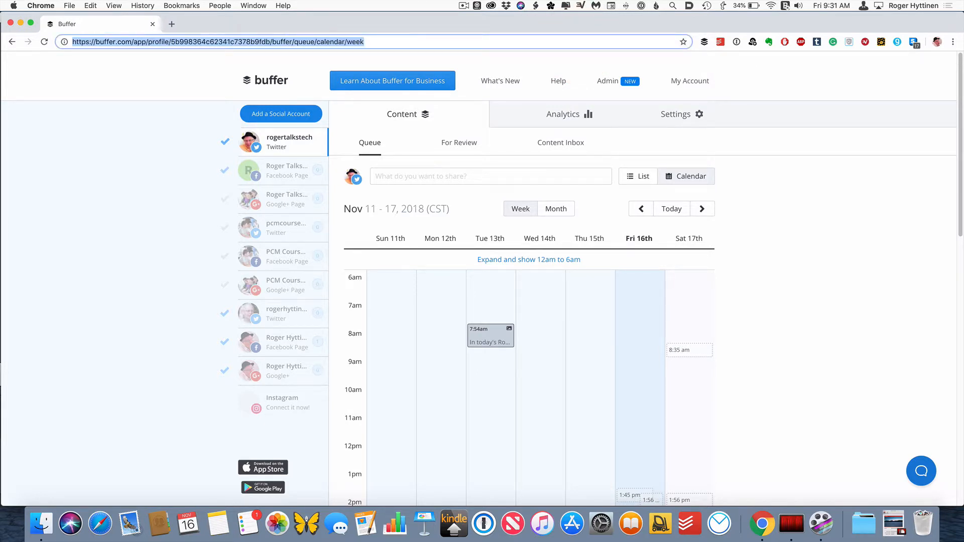
pyautogui.write('eng')
pyautogui.press('Return')
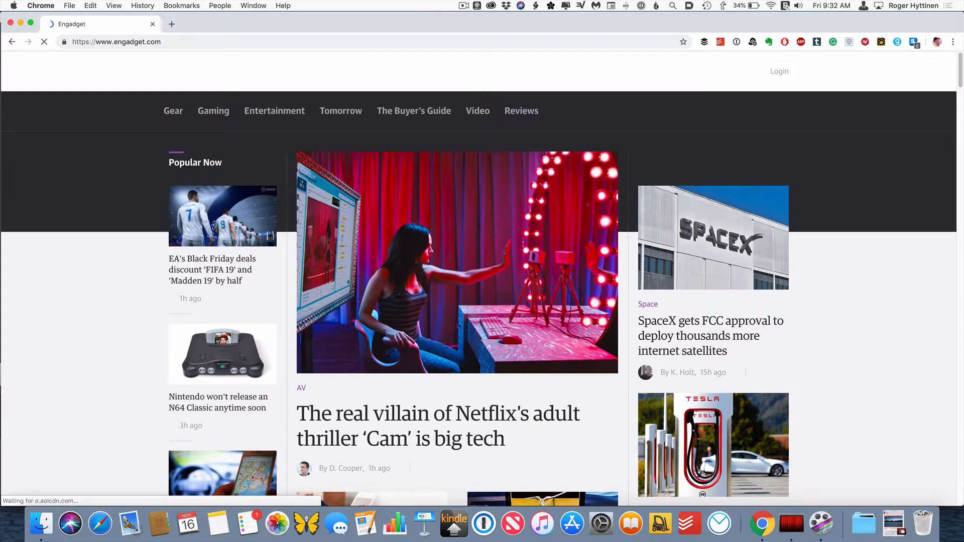
pyautogui.scroll(-5, 478, 278)
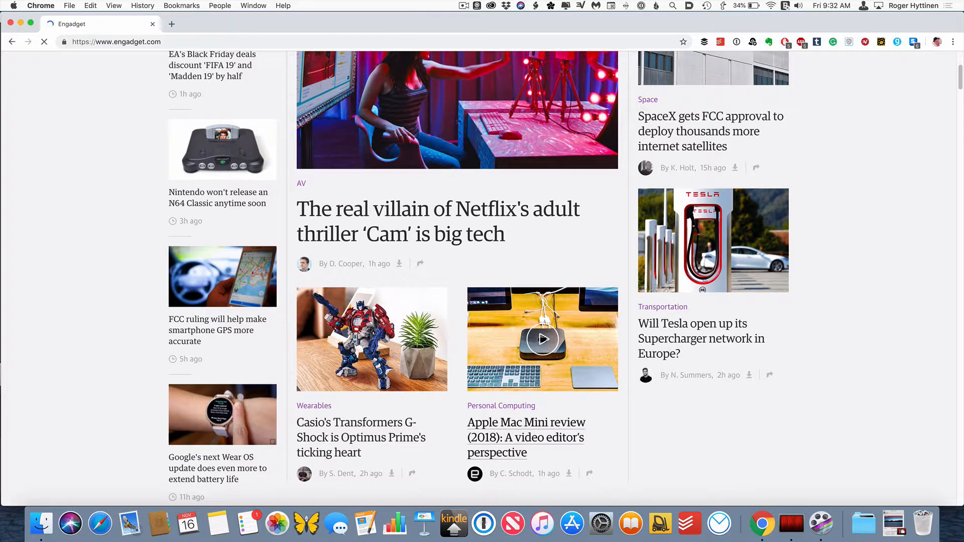
pyautogui.click(547, 424)
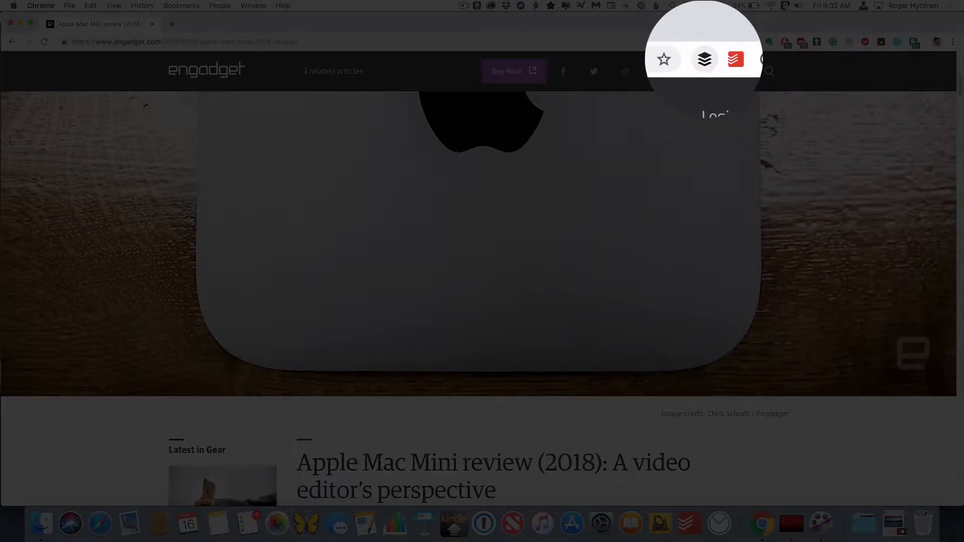
# - Share the article with the Buffer browser extension, keeping only the rogertalkstech Twitter profile as recipient
pyautogui.click(705, 42)
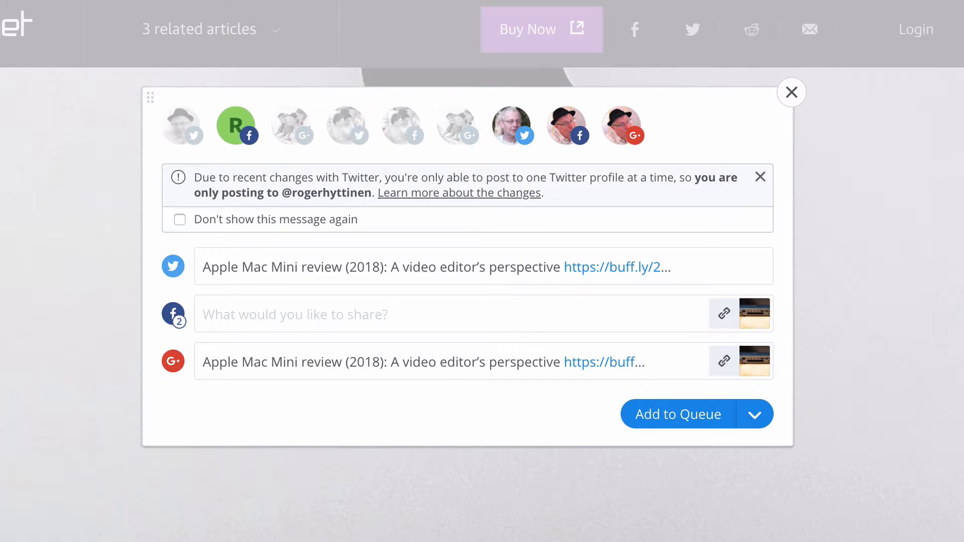
pyautogui.click(181, 126)
pyautogui.click(236, 126)
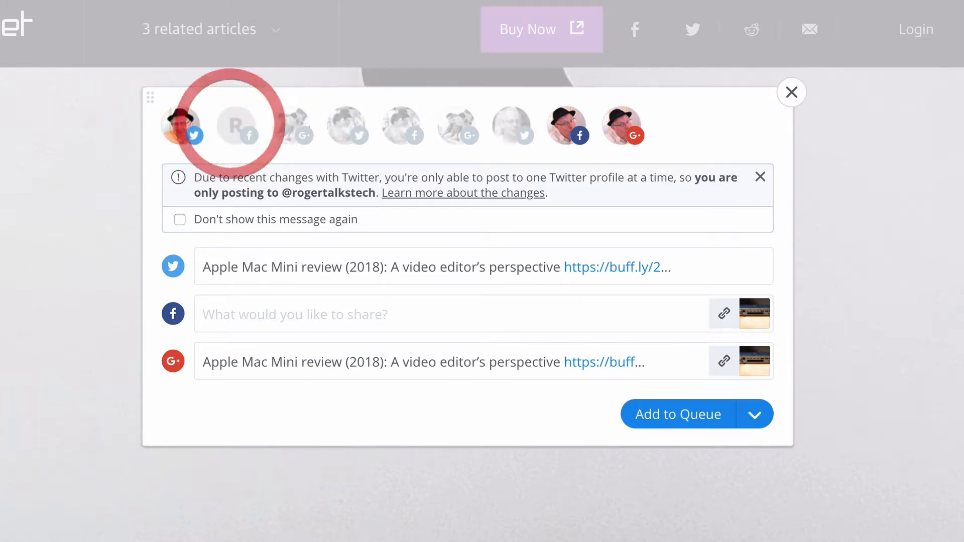
pyautogui.click(566, 123)
pyautogui.click(623, 123)
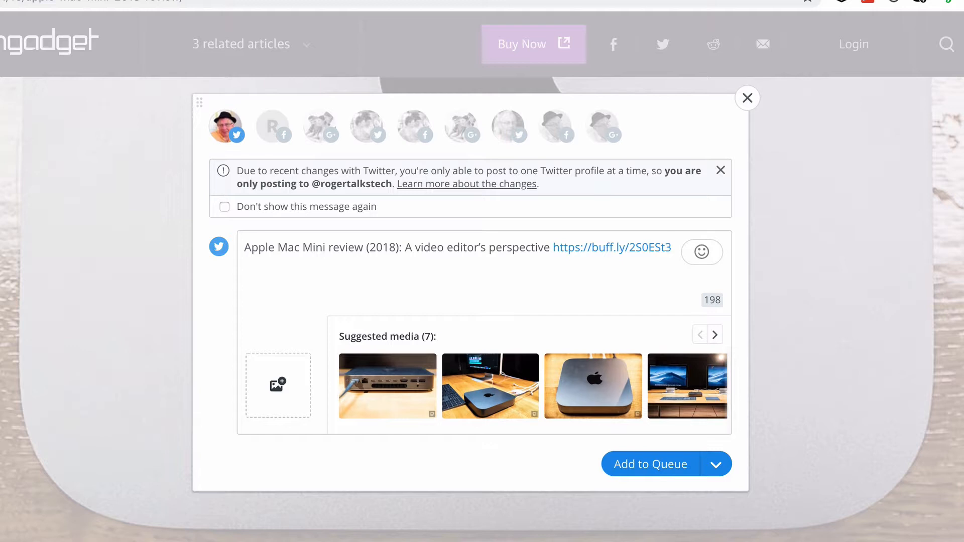
# - Attach a suggested Mac Mini photo to the tweet and remove it again
pyautogui.moveTo(613, 247)
pyautogui.click(593, 386)
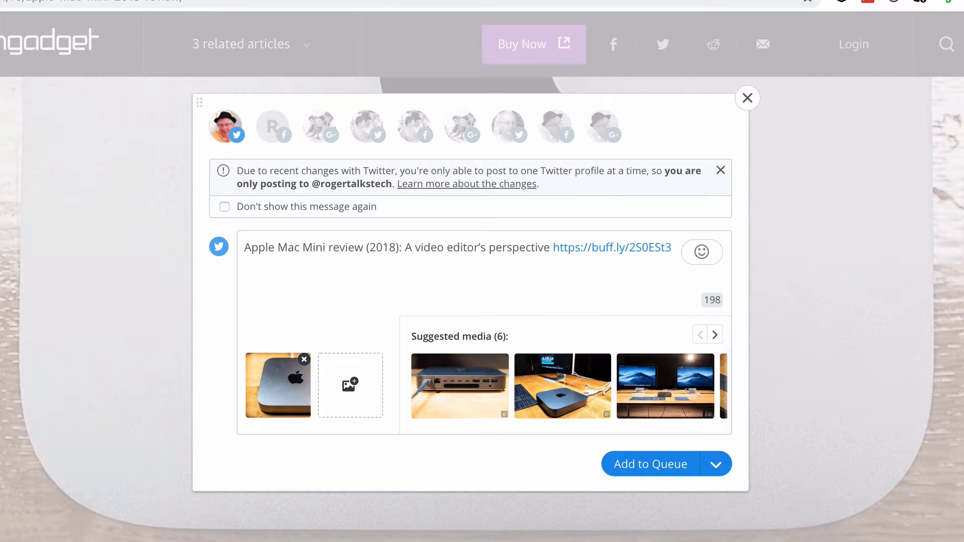
pyautogui.click(304, 359)
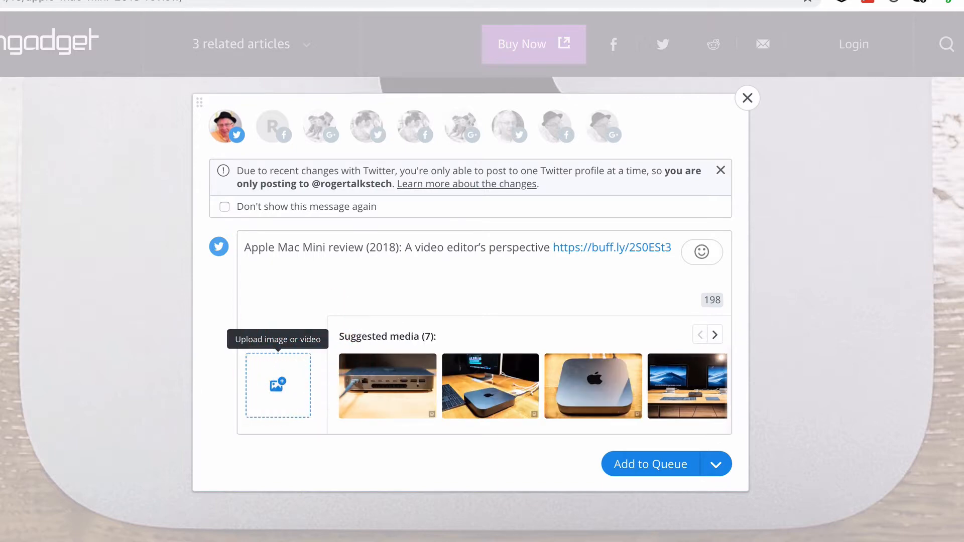
# - Insert a smiley emoji into the tweet text from the emoji picker
pyautogui.click(702, 252)
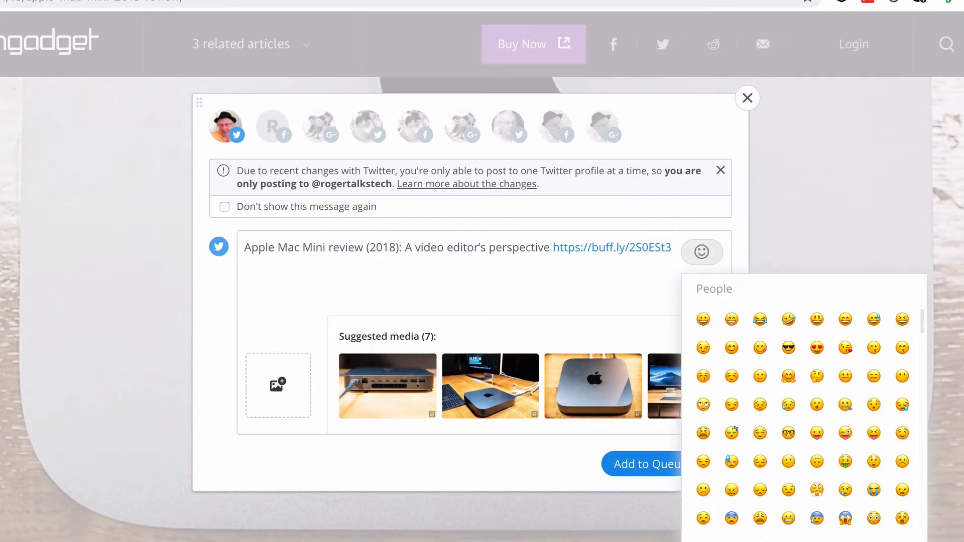
pyautogui.click(704, 320)
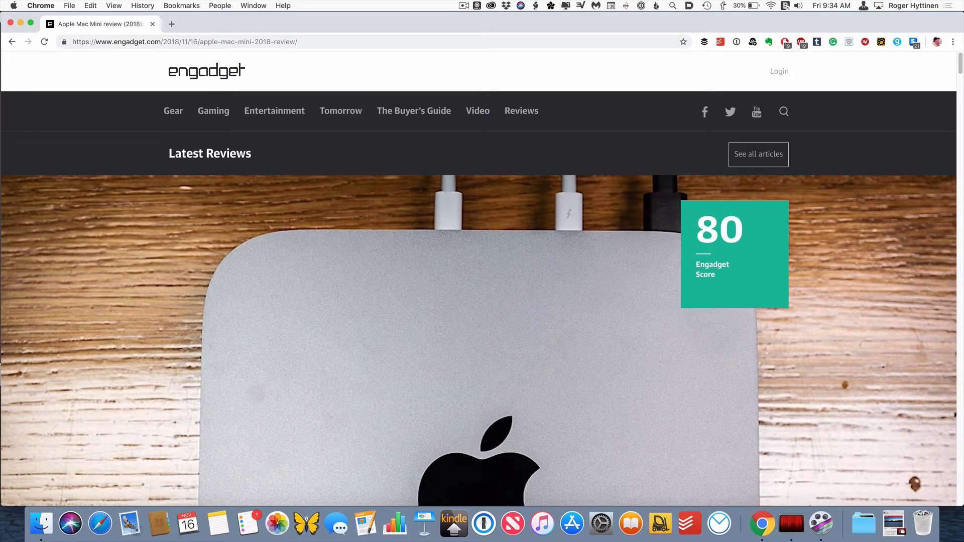
# - Try to share the article's header image through the Buffer This Image context option
pyautogui.rightClick(861, 259)
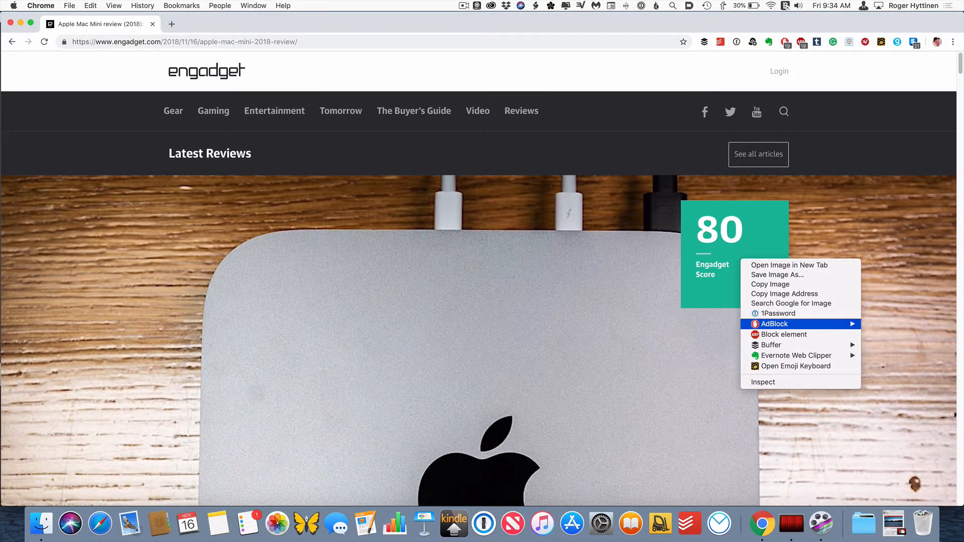
pyautogui.moveTo(784, 345)
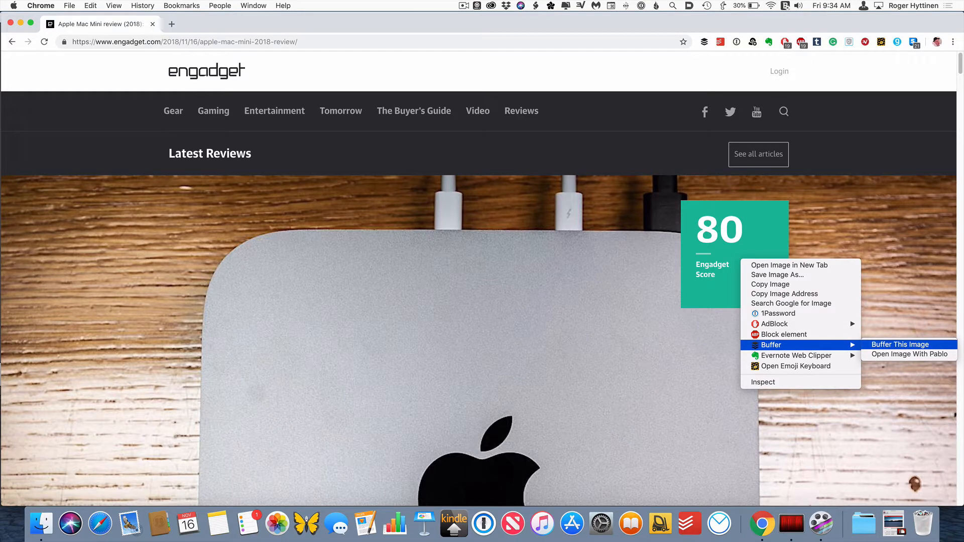
pyautogui.click(887, 345)
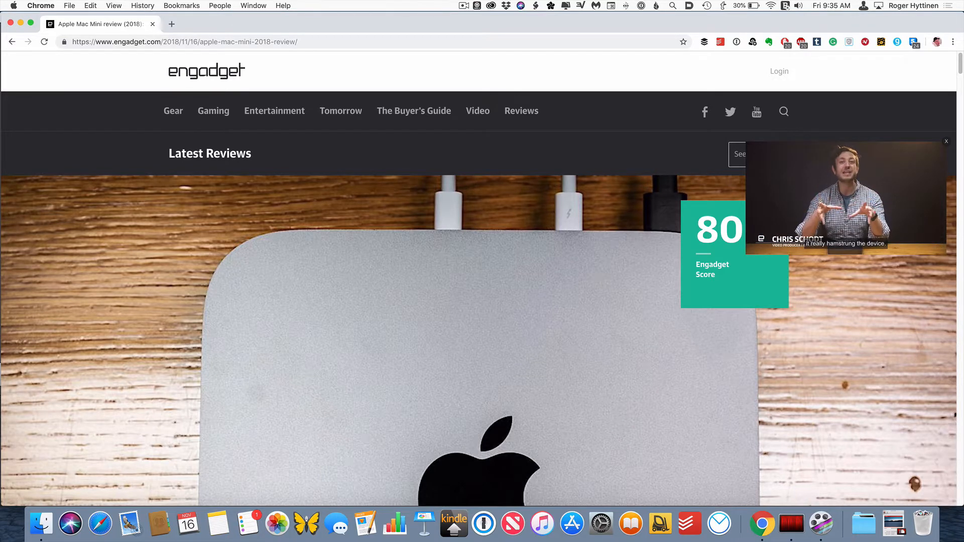
# - Share the Mac Mini (2018) product image to Buffer with the Buffer This Image context option
pyautogui.scroll(-5, 479, 279)
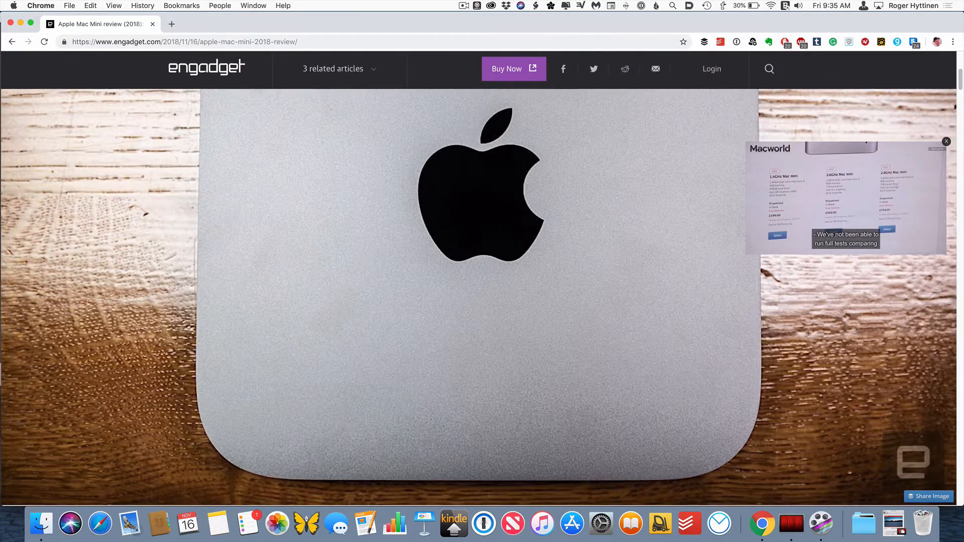
pyautogui.scroll(-1, 478, 298)
pyautogui.scroll(-10, 479, 298)
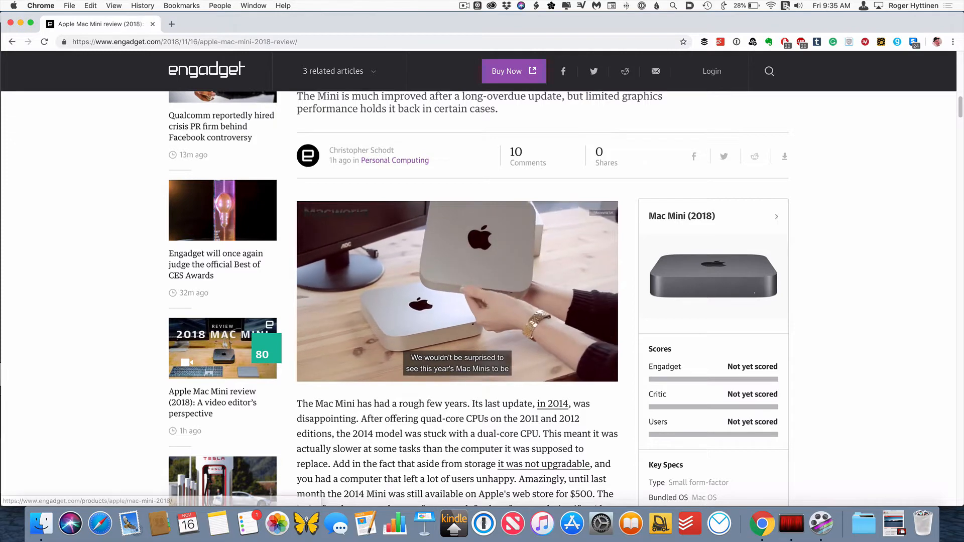
pyautogui.rightClick(705, 273)
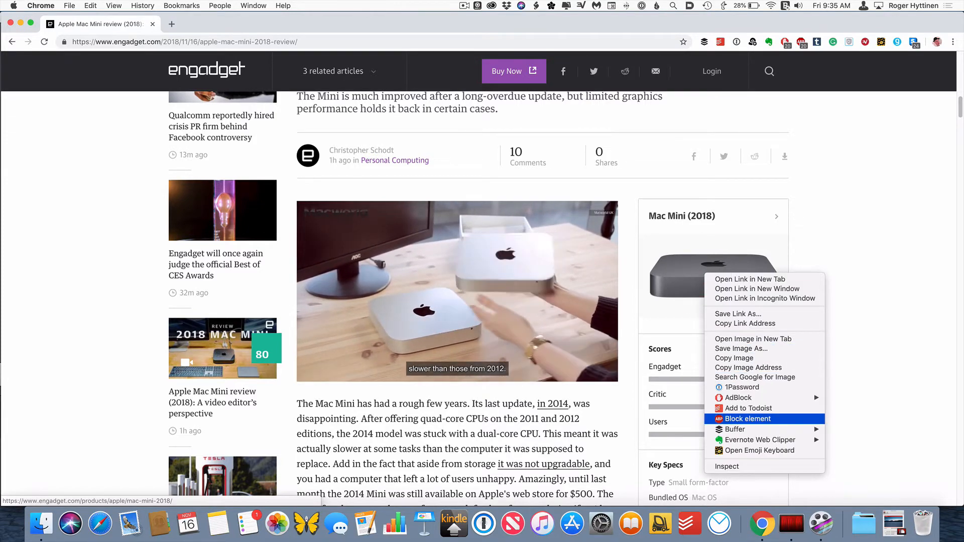
pyautogui.moveTo(738, 430)
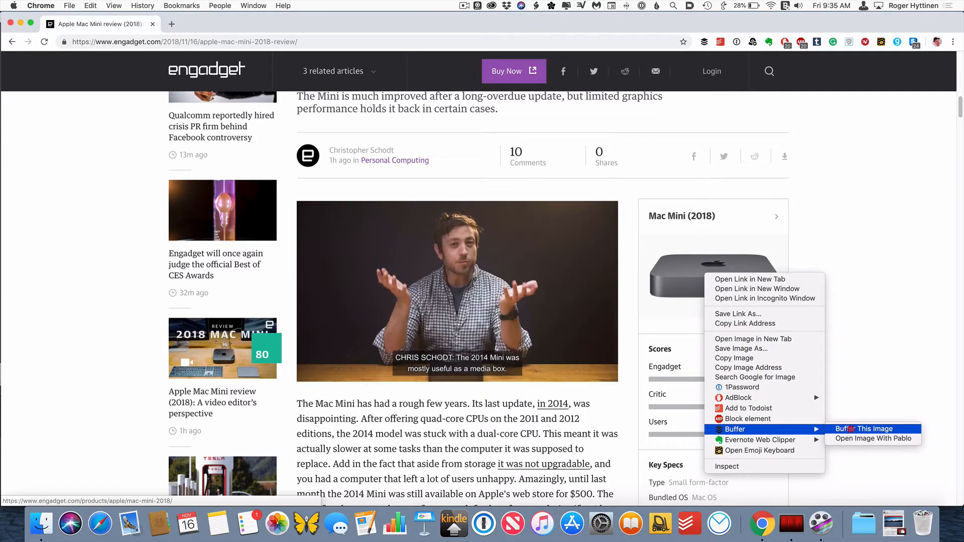
pyautogui.click(864, 429)
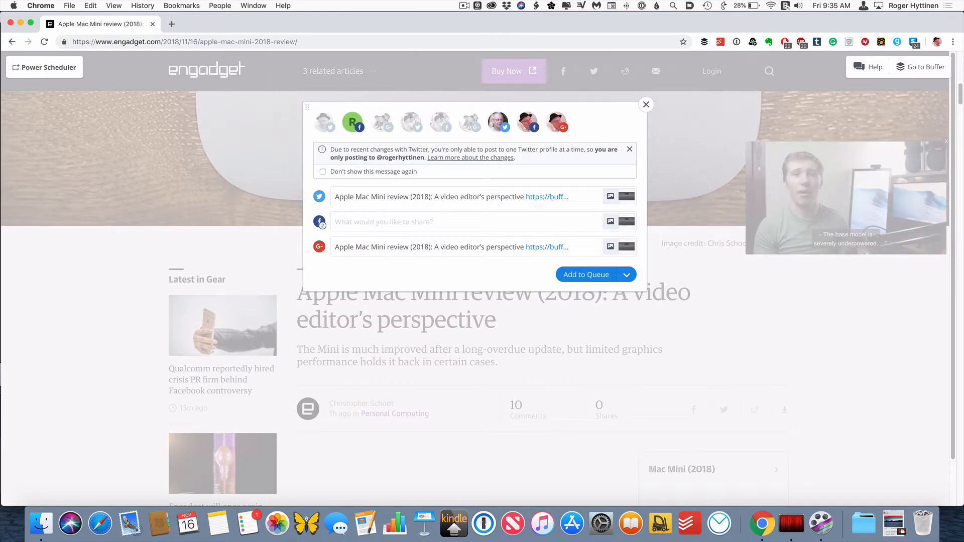
# - Limit the image post's recipients to the rogertalkstech Twitter profile only
pyautogui.click(324, 123)
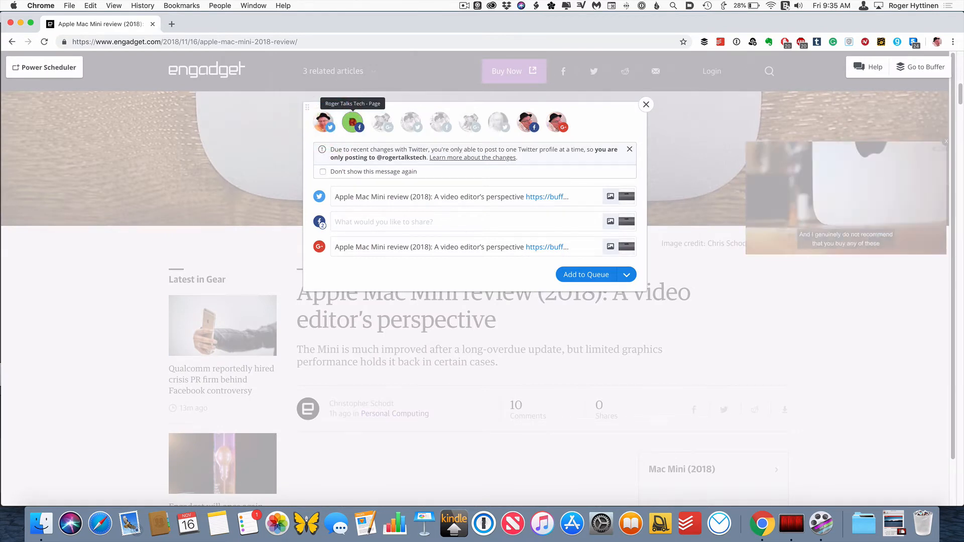
pyautogui.click(354, 122)
pyautogui.click(527, 122)
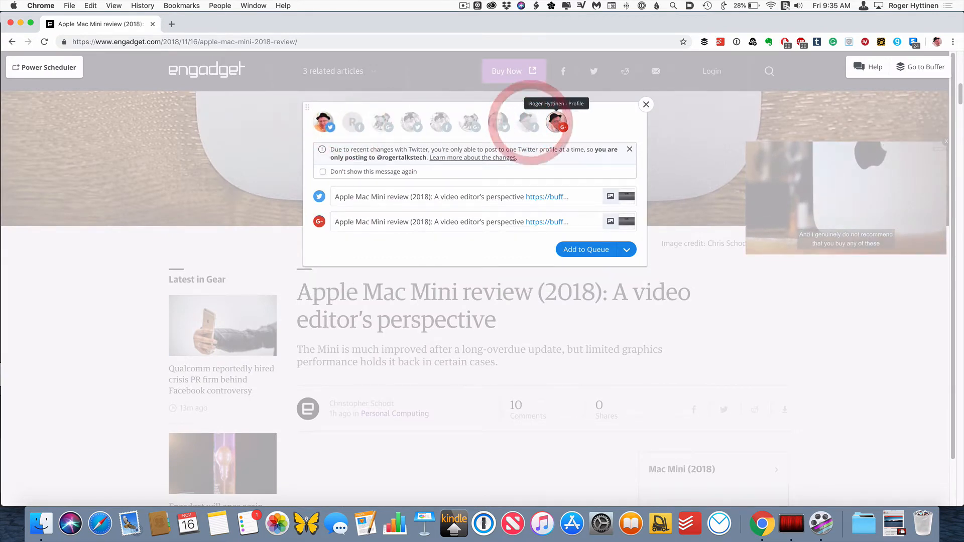
pyautogui.click(556, 122)
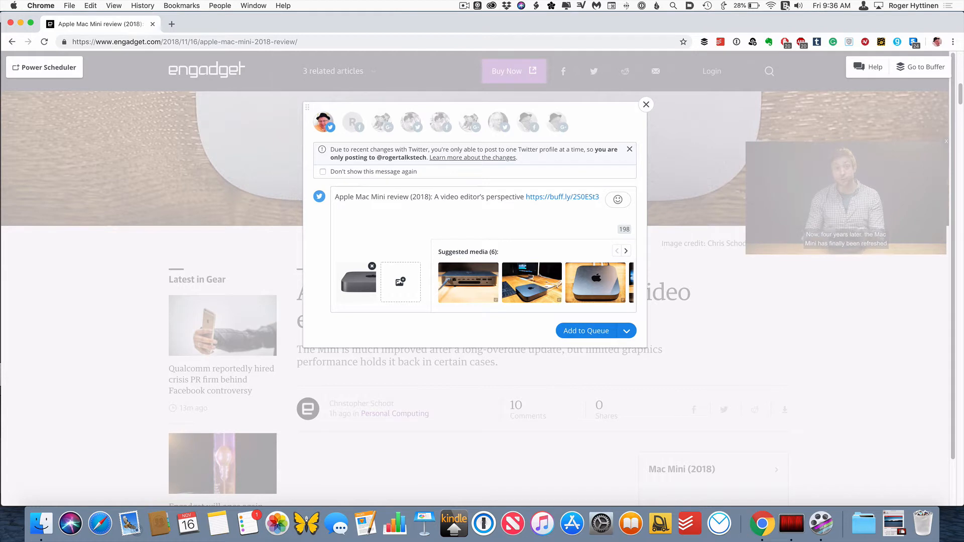
pyautogui.click(441, 197)
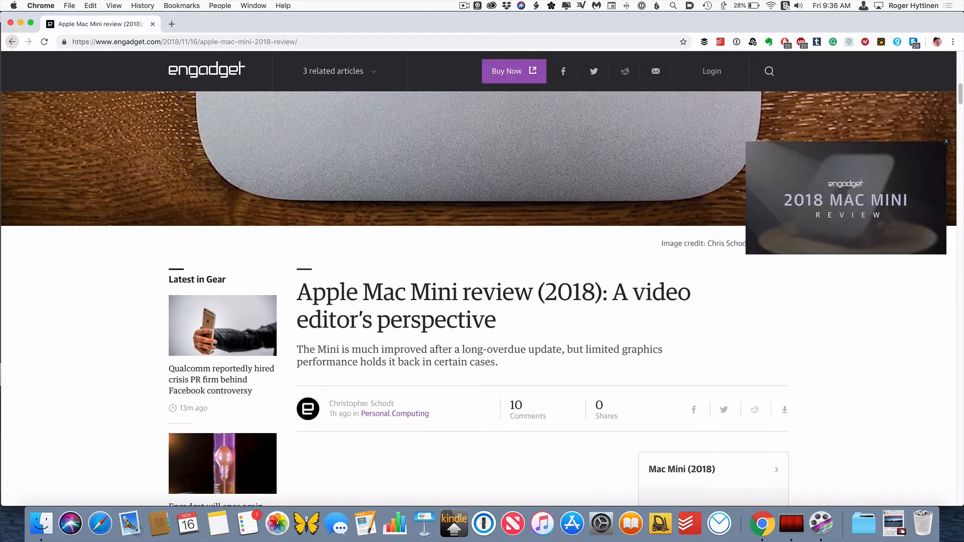
# - Navigate back from the article to the Buffer queue page
pyautogui.click(12, 42)
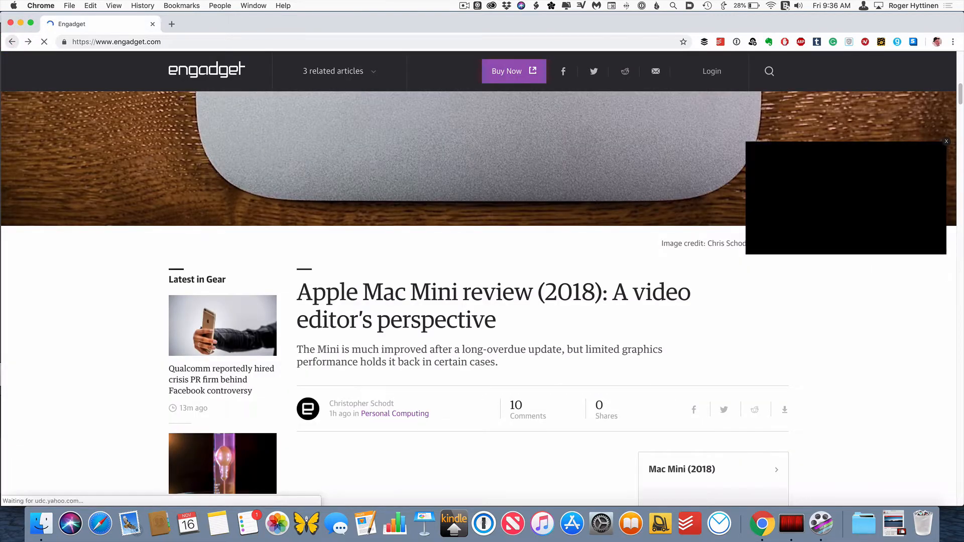
pyautogui.click(6, 40)
pyautogui.click(6, 39)
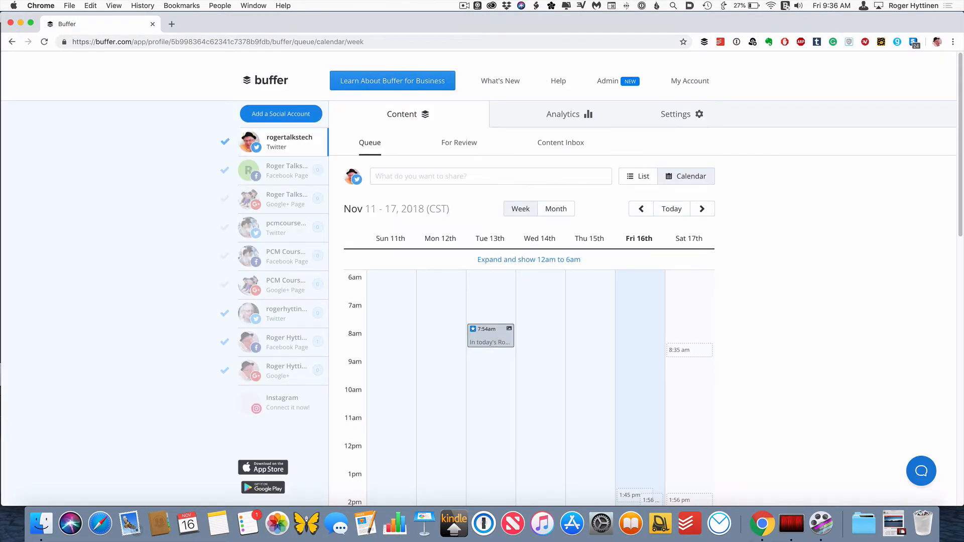
# - Open the Analytics posts view and examine the Most Popular and All Posts filter options
pyautogui.click(561, 109)
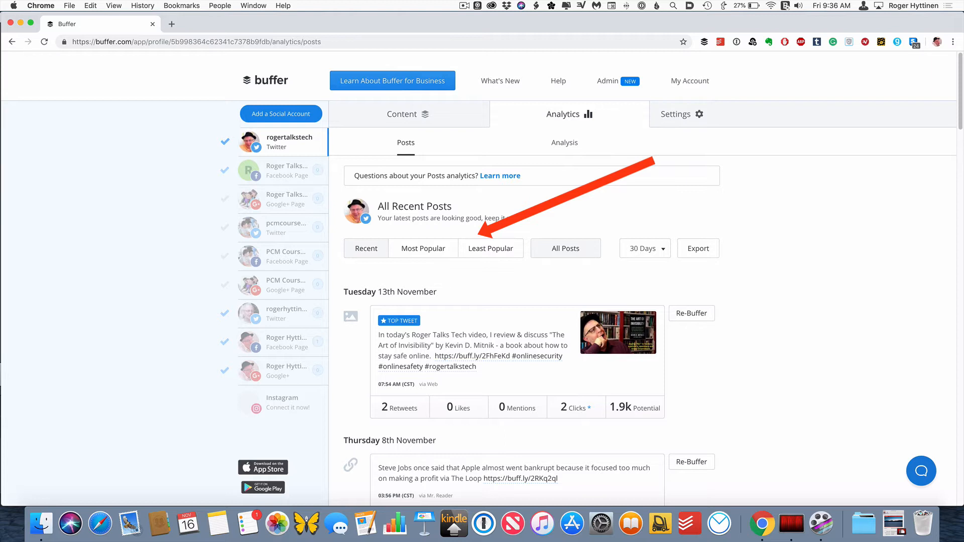
pyautogui.click(361, 252)
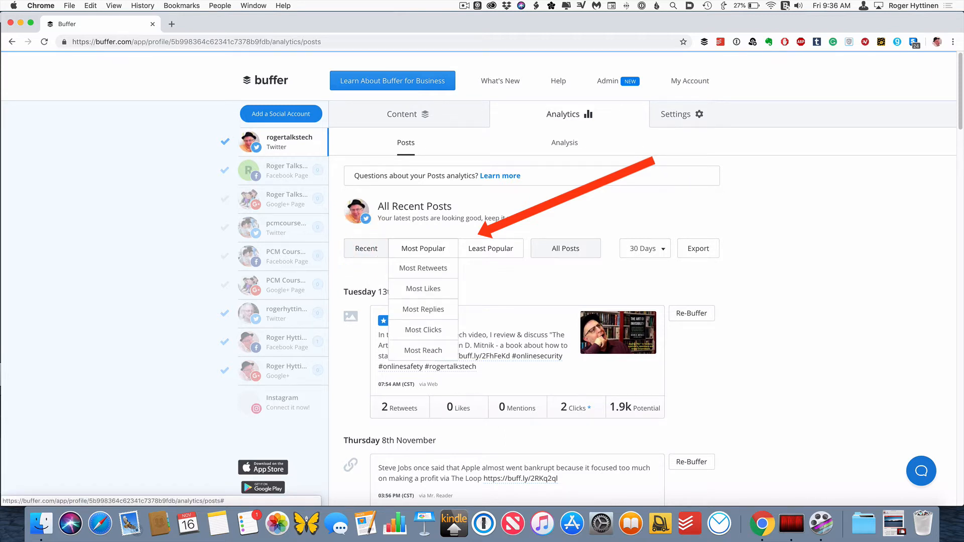
pyautogui.moveTo(491, 249)
pyautogui.moveTo(566, 250)
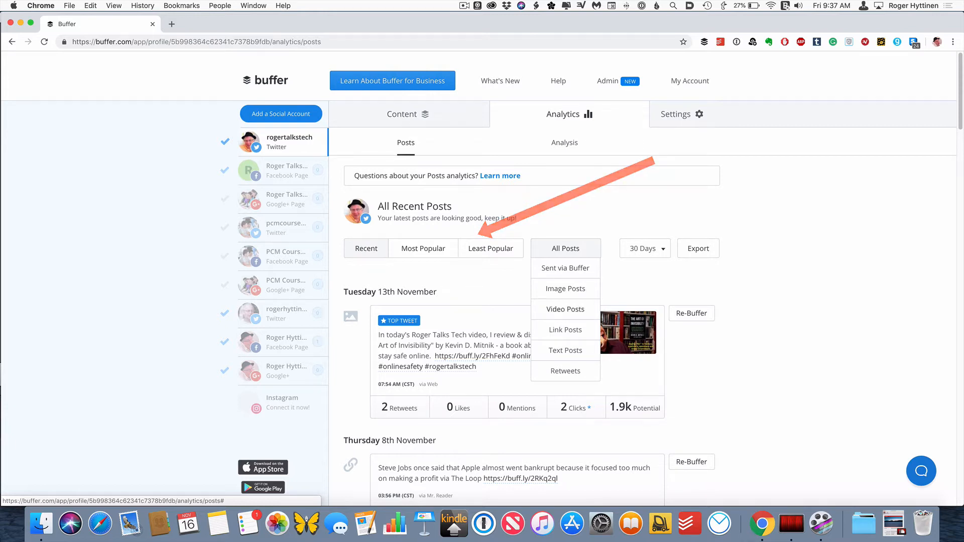
# - Close the post filter list, open the Learn About Buffer for Business page, and read the Business plan benefits
pyautogui.moveTo(423, 249)
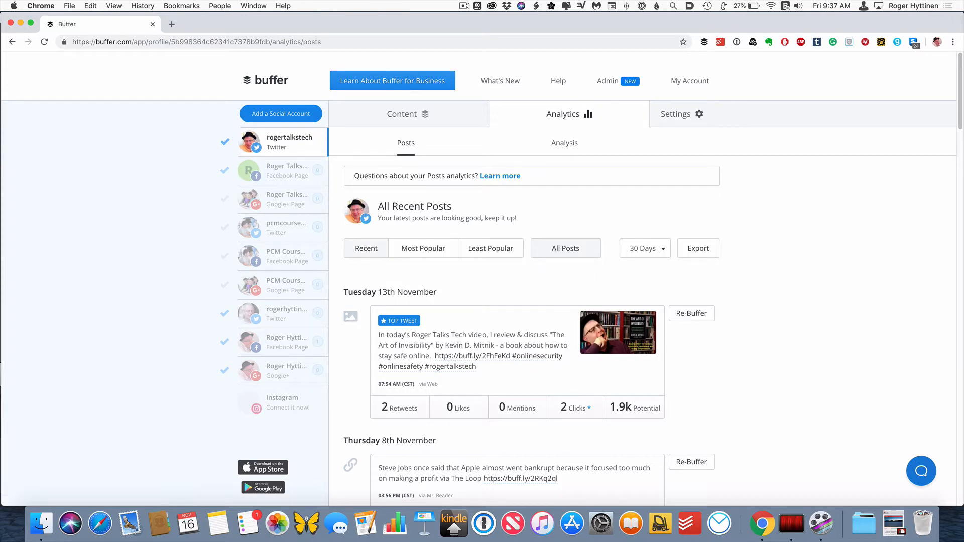
pyautogui.click(826, 275)
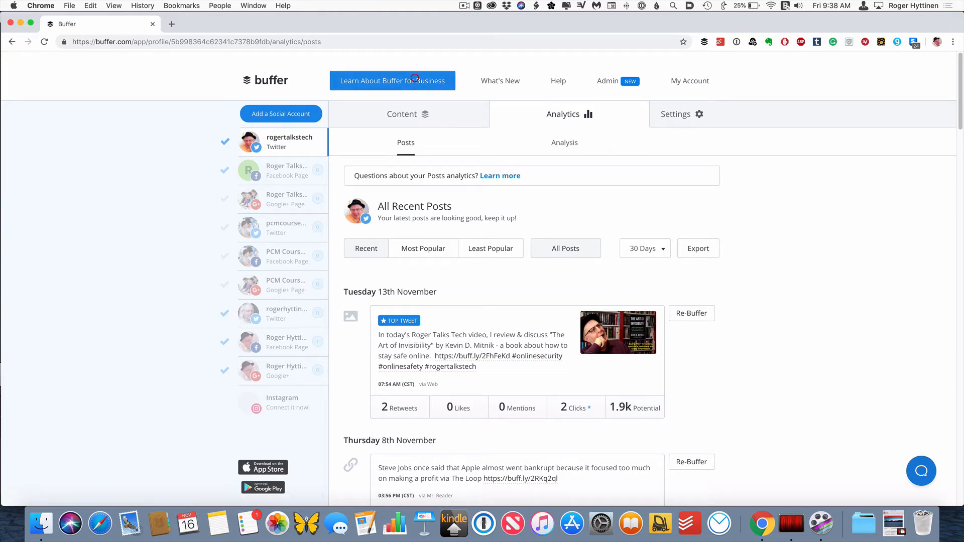
pyautogui.click(393, 81)
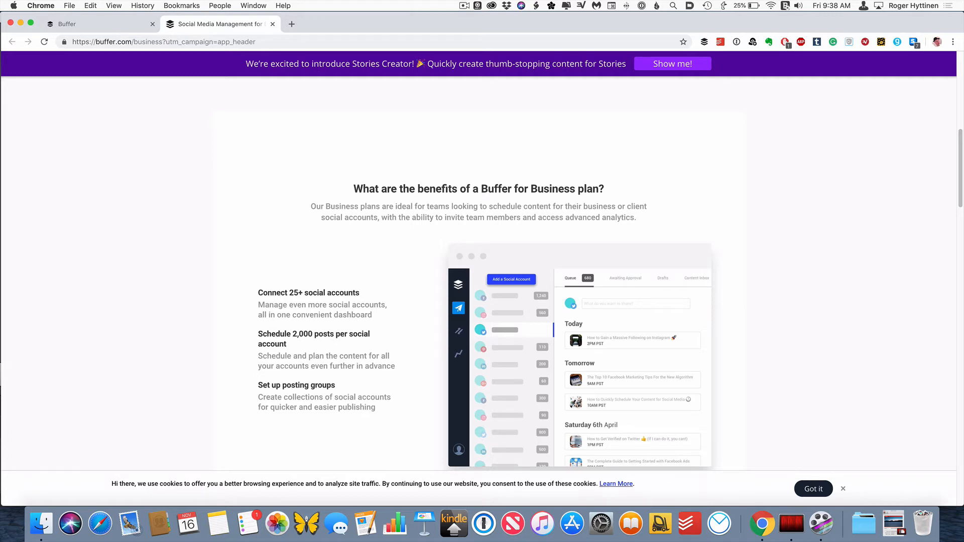
pyautogui.scroll(-10, 479, 282)
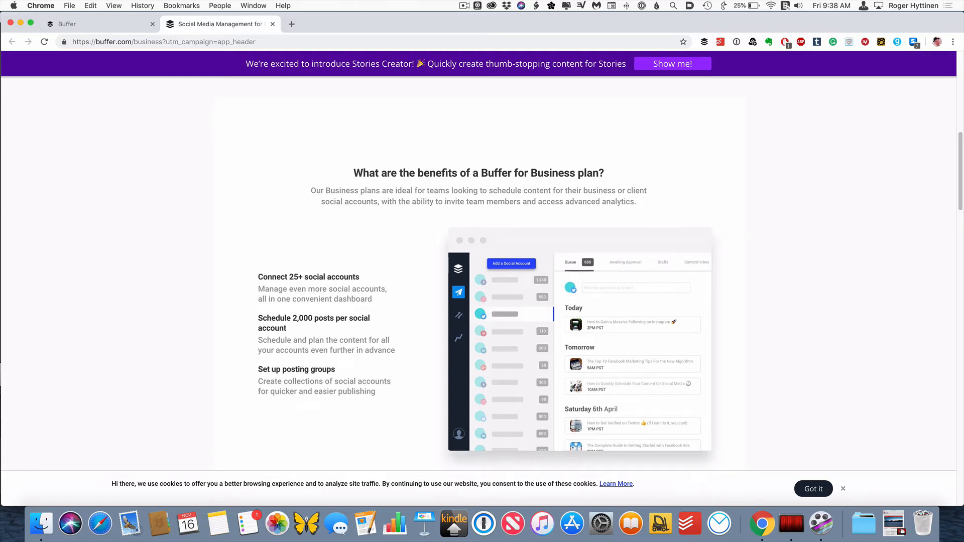
pyautogui.scroll(11, 478, 282)
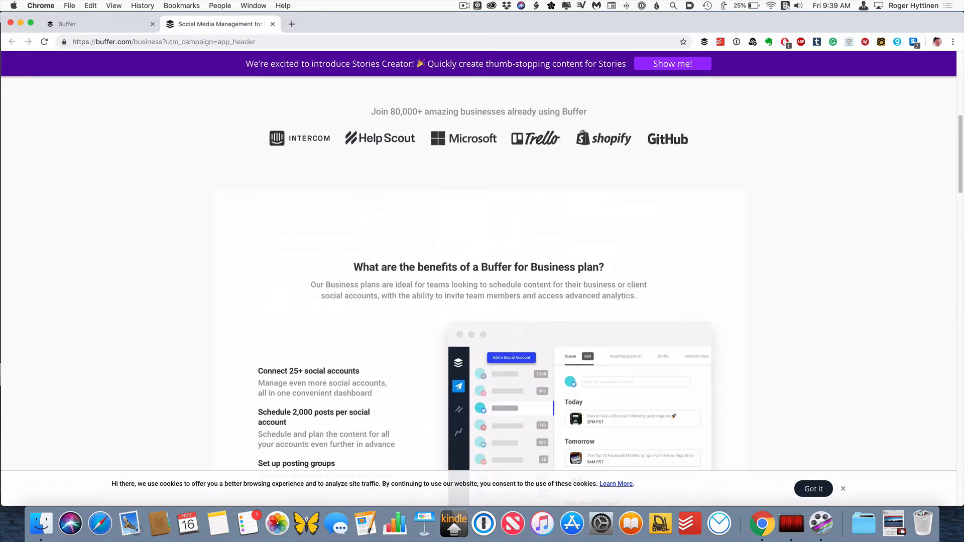
pyautogui.scroll(-2, 479, 281)
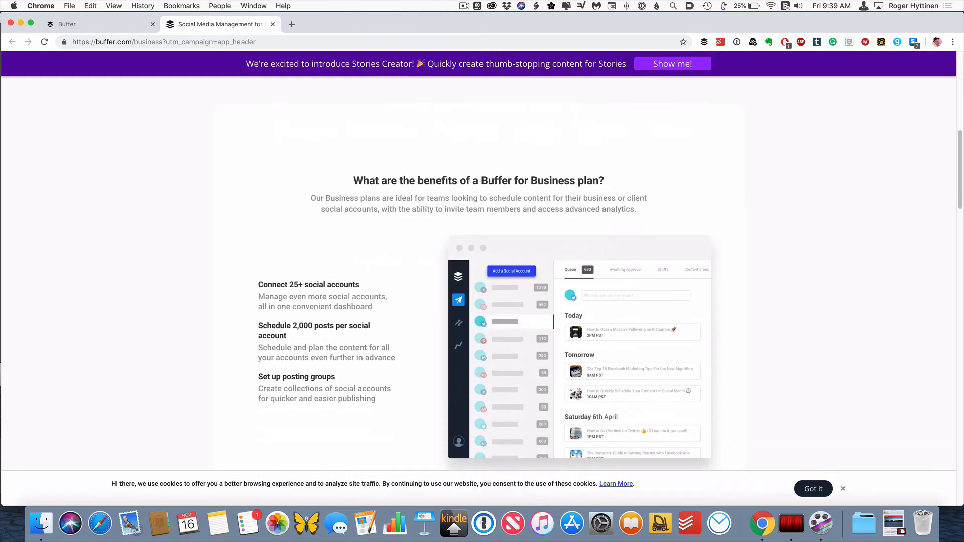